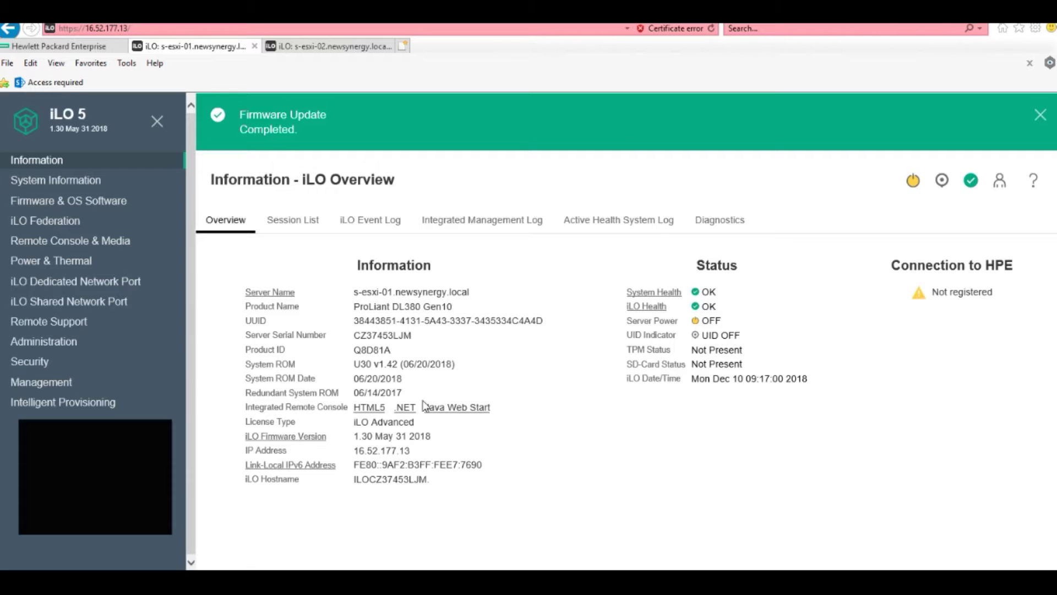
Launch the .NET integrated remote console for s-esxi-01 and boot the Deploy (ramboot) entry
left_click(406, 409)
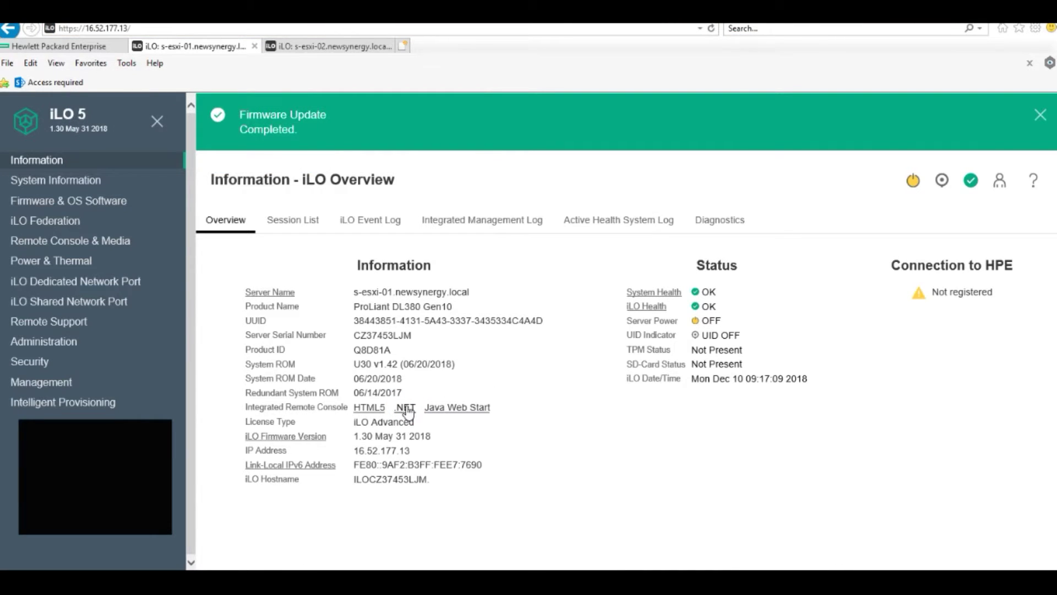
left_click(375, 271)
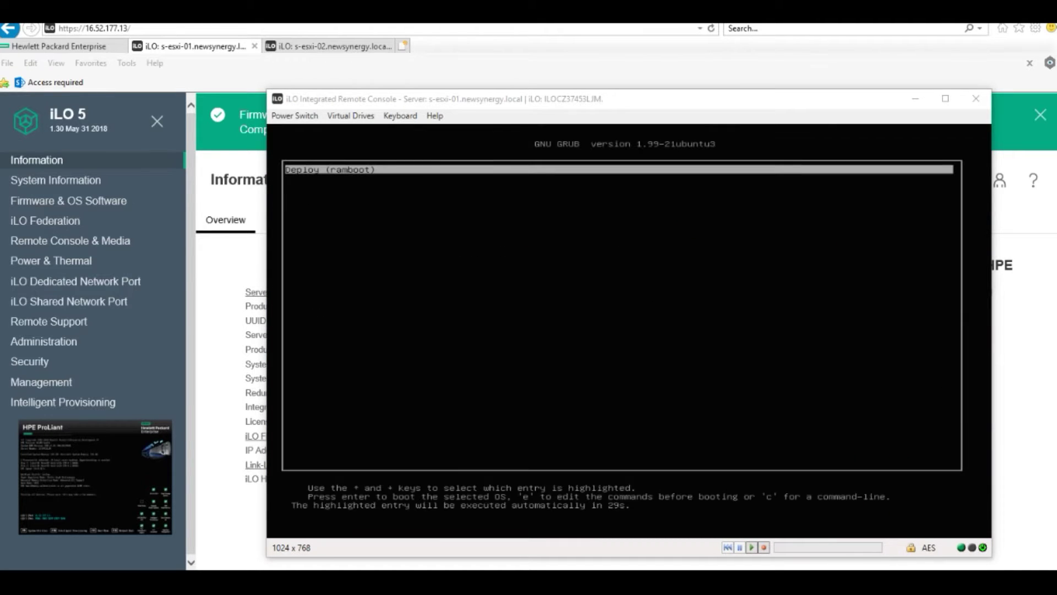
key("Return")
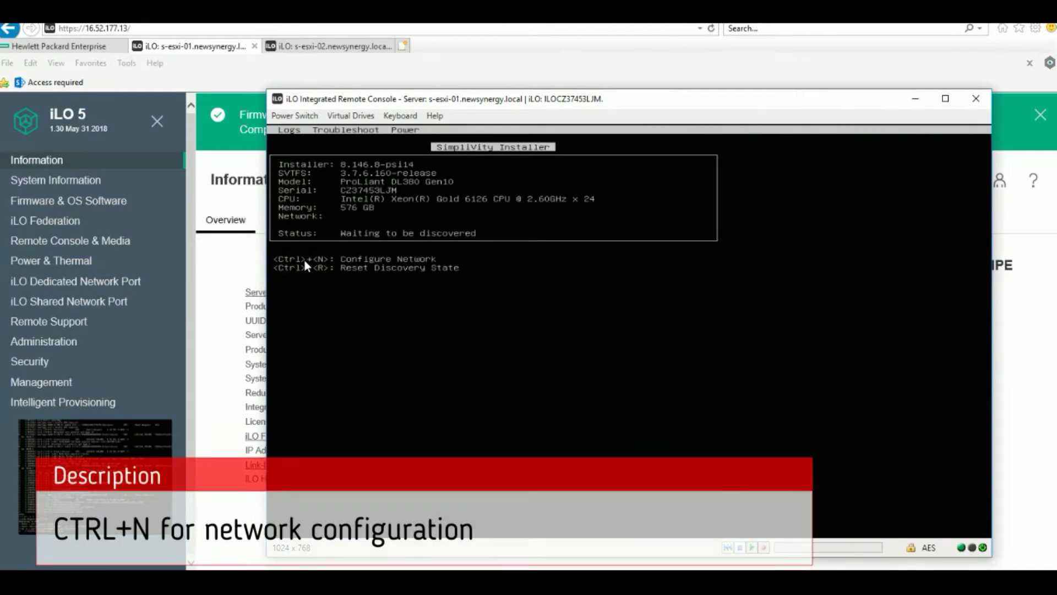
In the SimpliVity Installer's network configuration, give eth0 the static IP address 192.168.1.120 with netmask 255.255.255.0
key("ctrl+n")
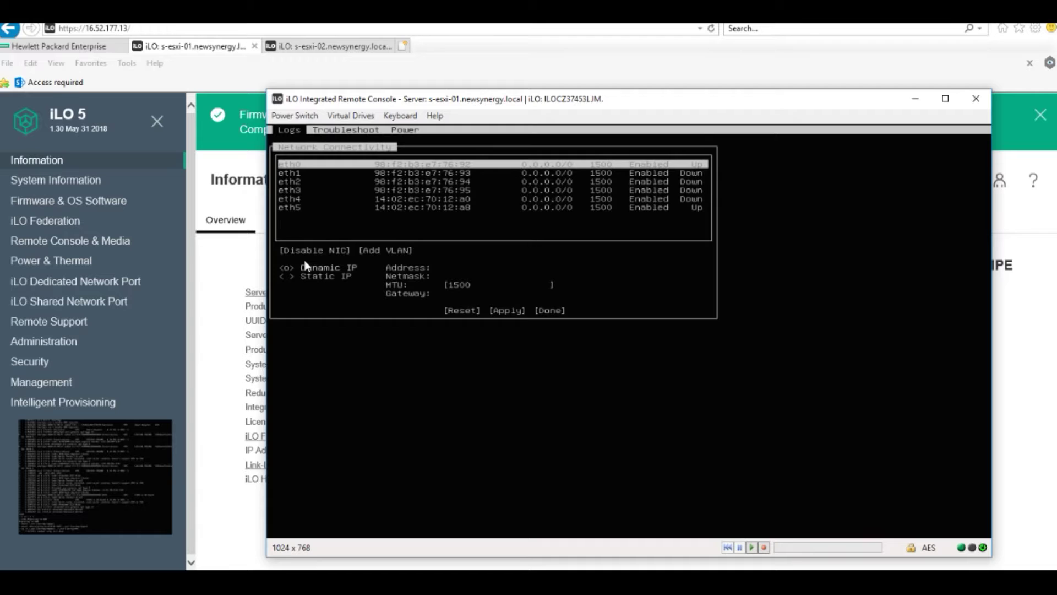
key("Tab")
key("Tab")
key("Tab")
key("Down")
key("Tab")
type("192.1")
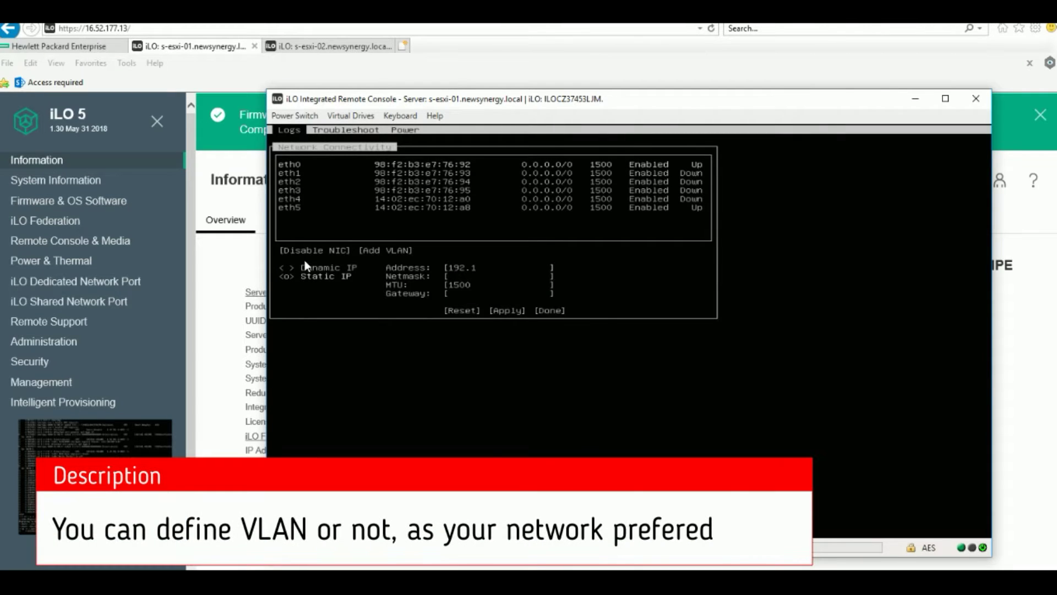
type("68.1.")
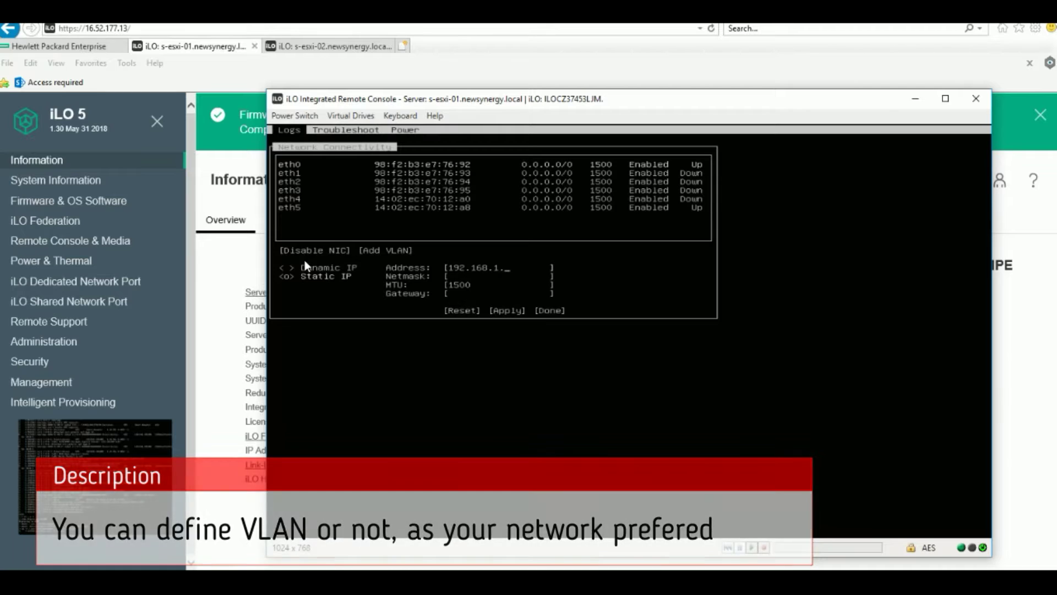
type("120")
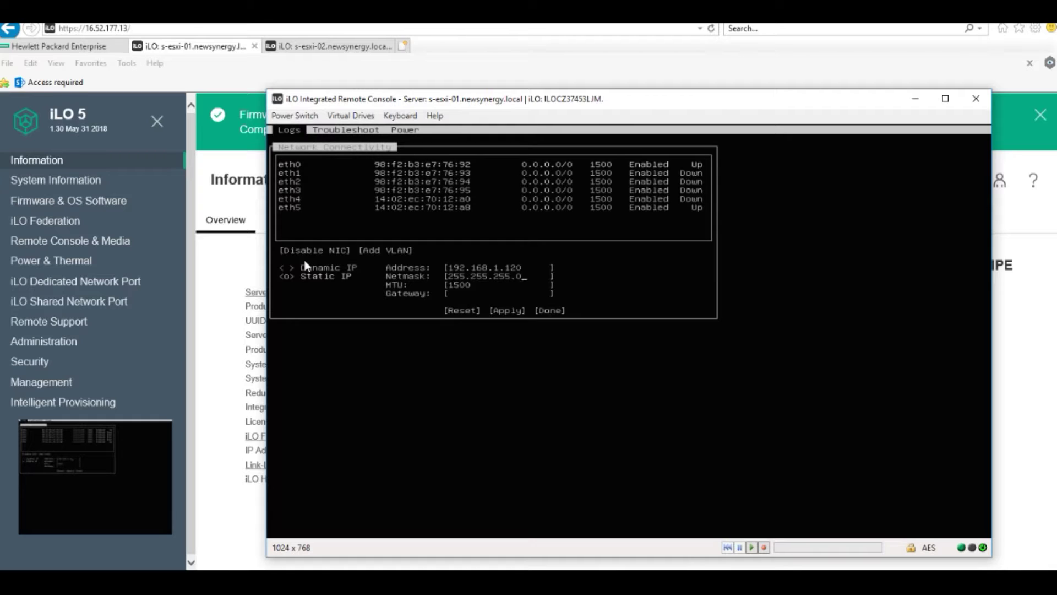
Apply the static network settings to eth0 and finish the network configuration
key("Tab")
key("Tab")
key("Tab")
key("Tab")
key("Return")
key("Tab")
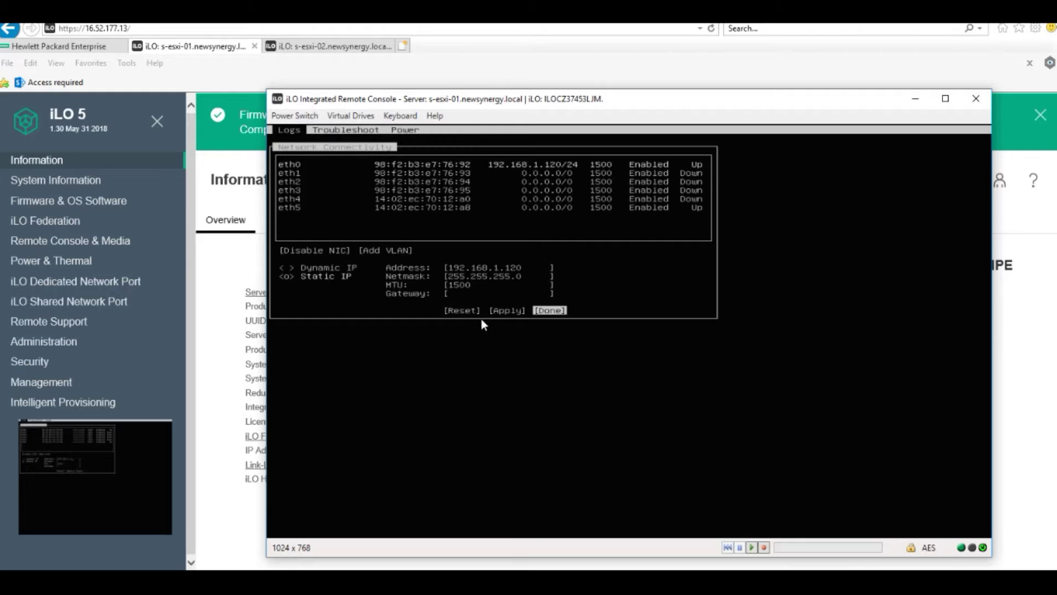
key("Return")
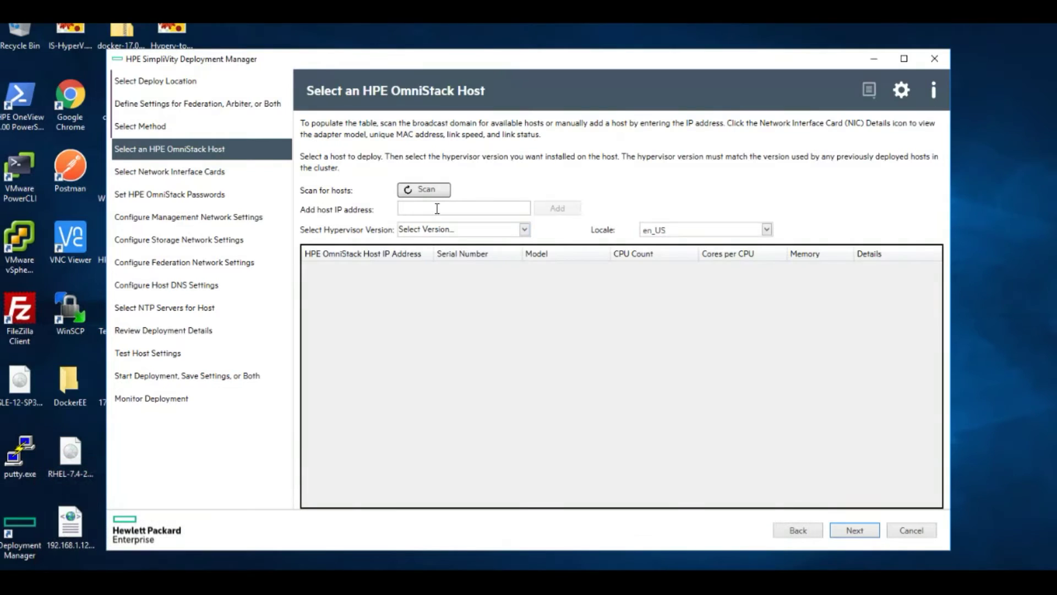
In HPE SimpliVity Deployment Manager, add the host 192.168.1.120 and choose ESXi 6.5 U2b as its hypervisor version
left_click(437, 209)
type("192.168.1.120")
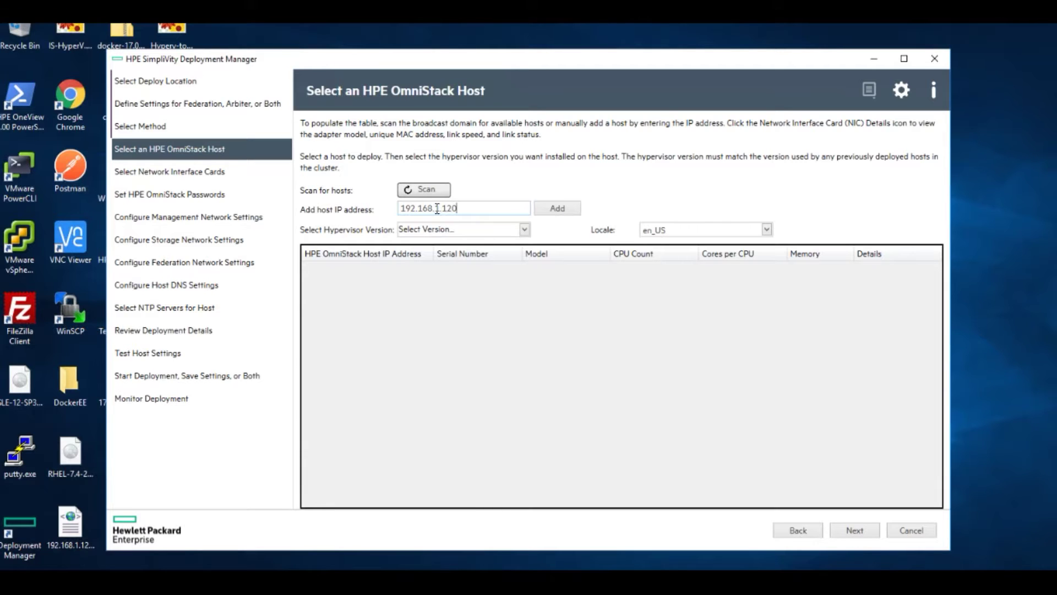
left_click(555, 208)
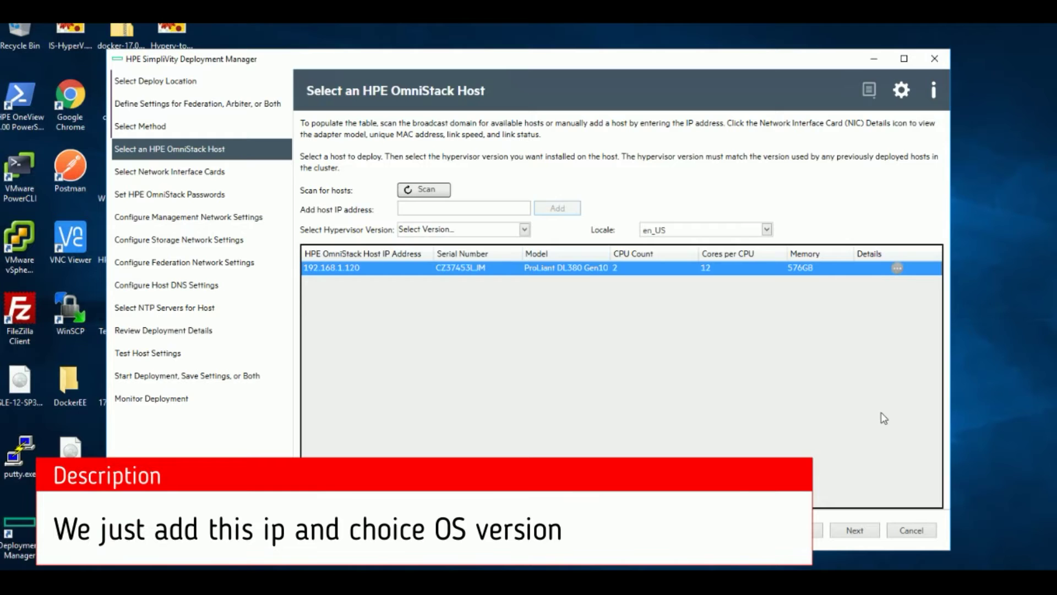
left_click(523, 229)
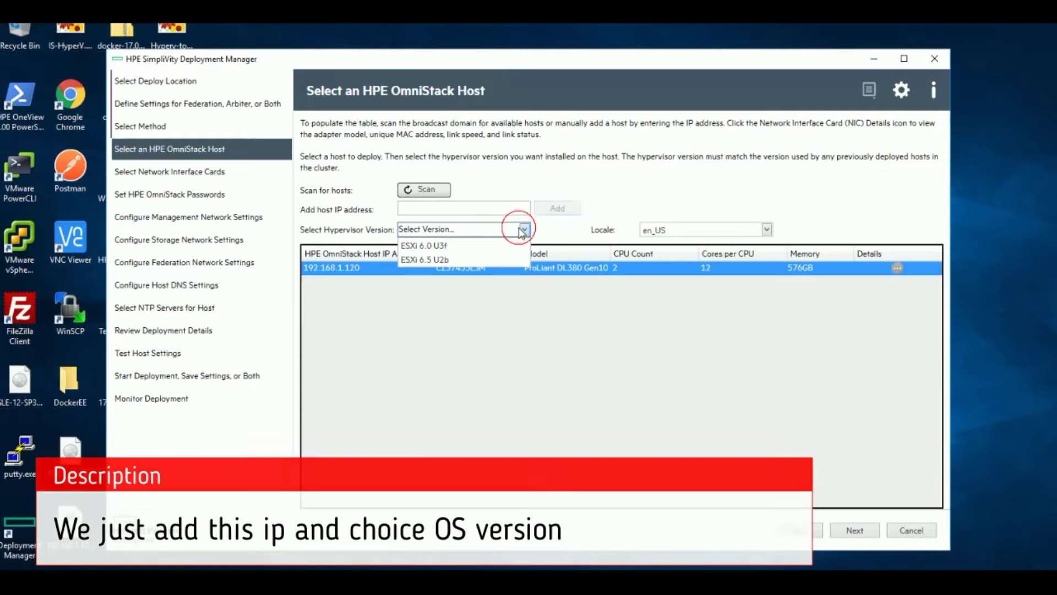
left_click(451, 260)
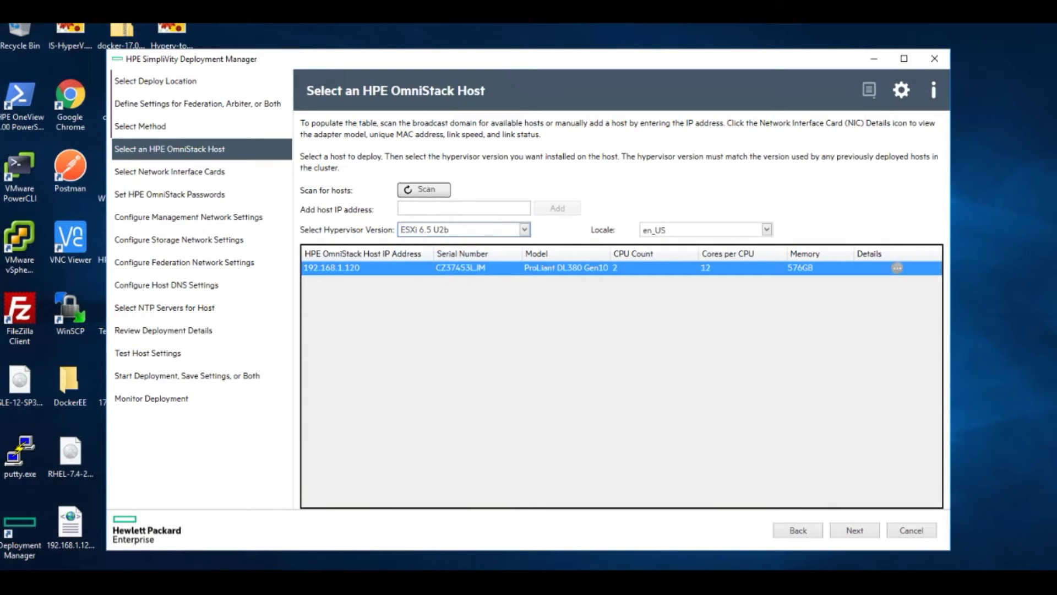
left_click(848, 531)
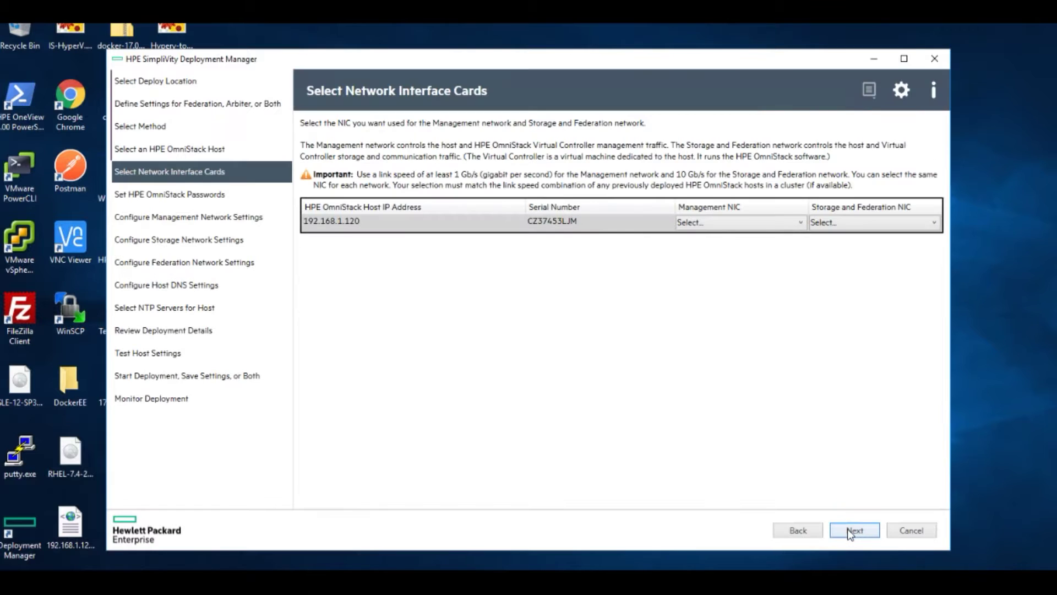
Assign the connected 1 Gb/s eth0 adapter to the Management network and the connected 10 Gb/s eth5 adapter to Storage and Federation
left_click(716, 223)
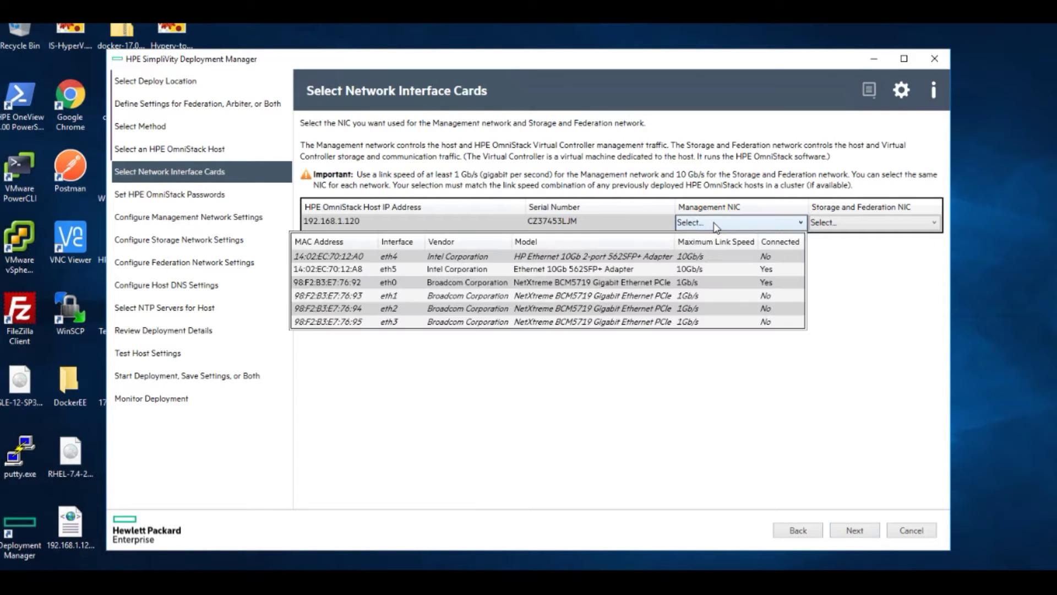
left_click(701, 283)
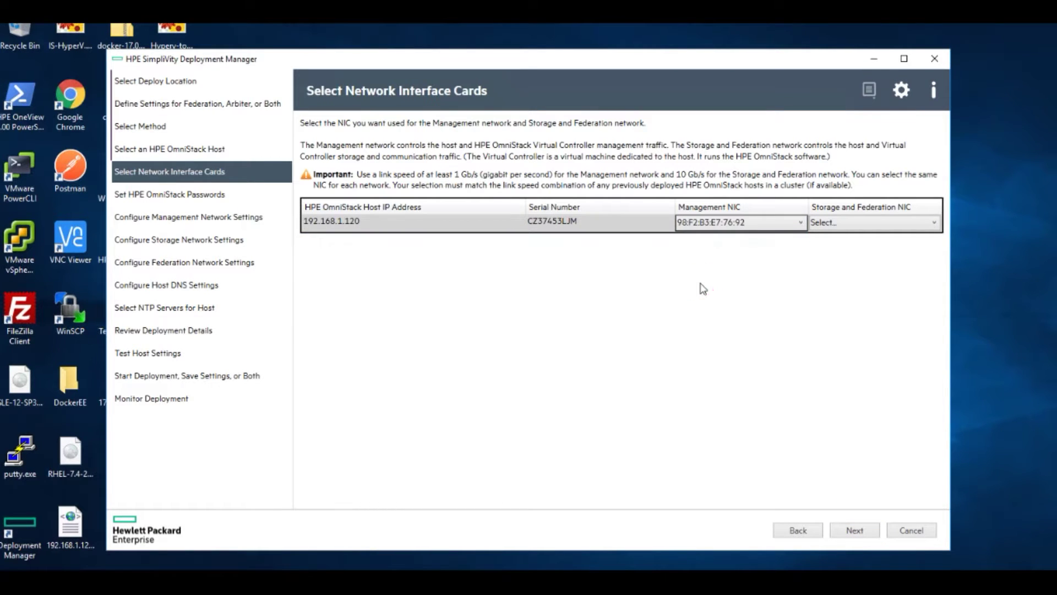
left_click(860, 228)
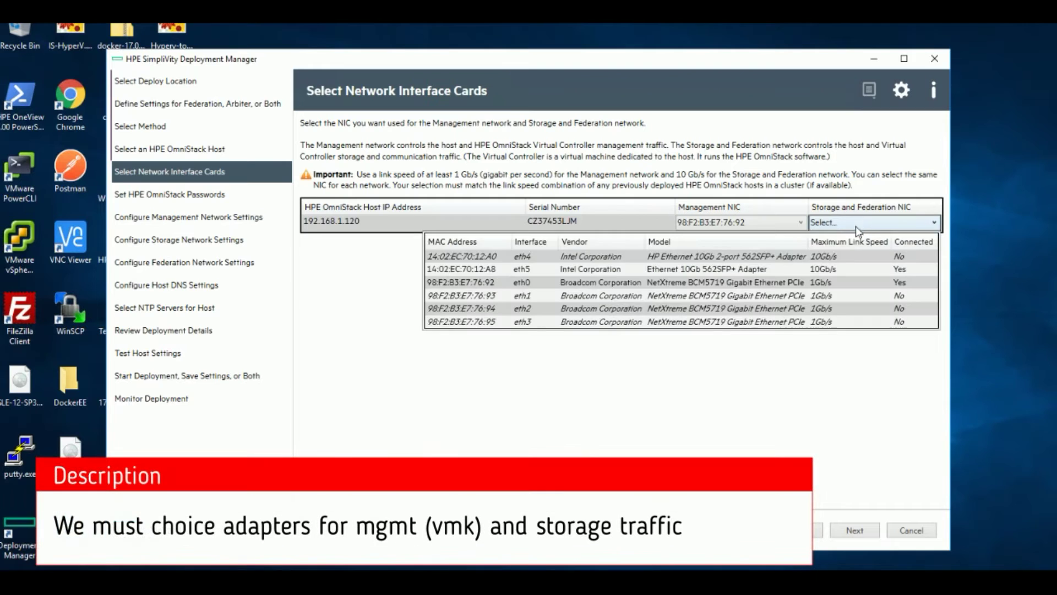
left_click(842, 271)
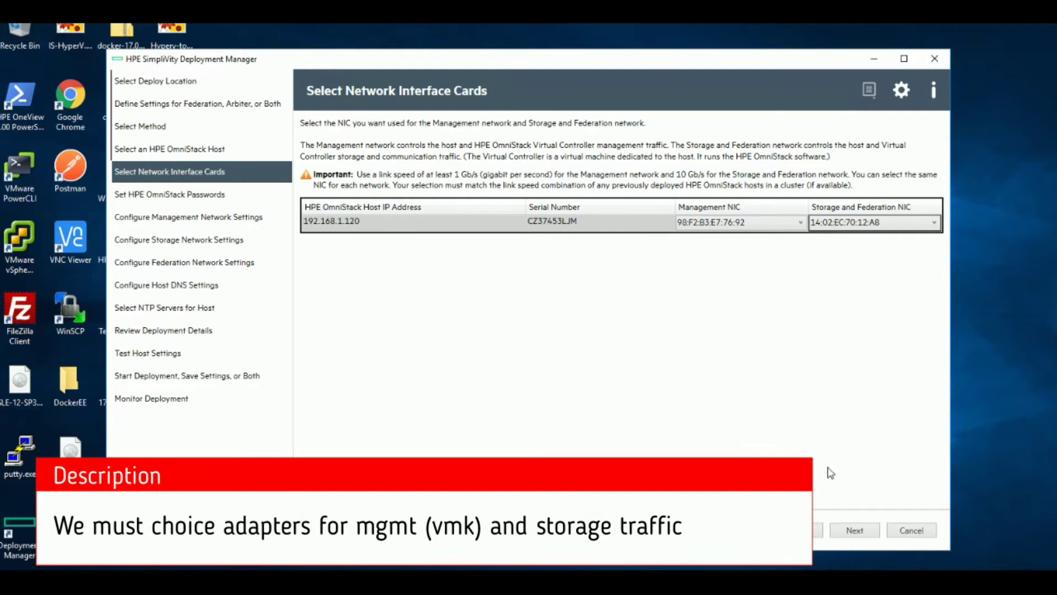
left_click(849, 529)
Enter and confirm the OmniStack host password and the command line interface password, and accept them
left_click(436, 197)
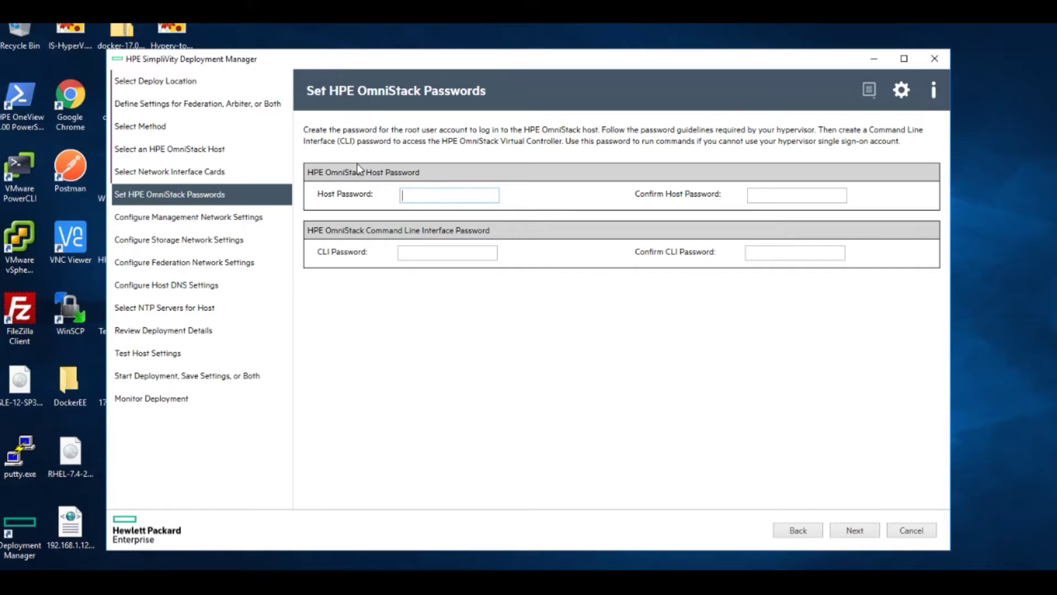
type("••")
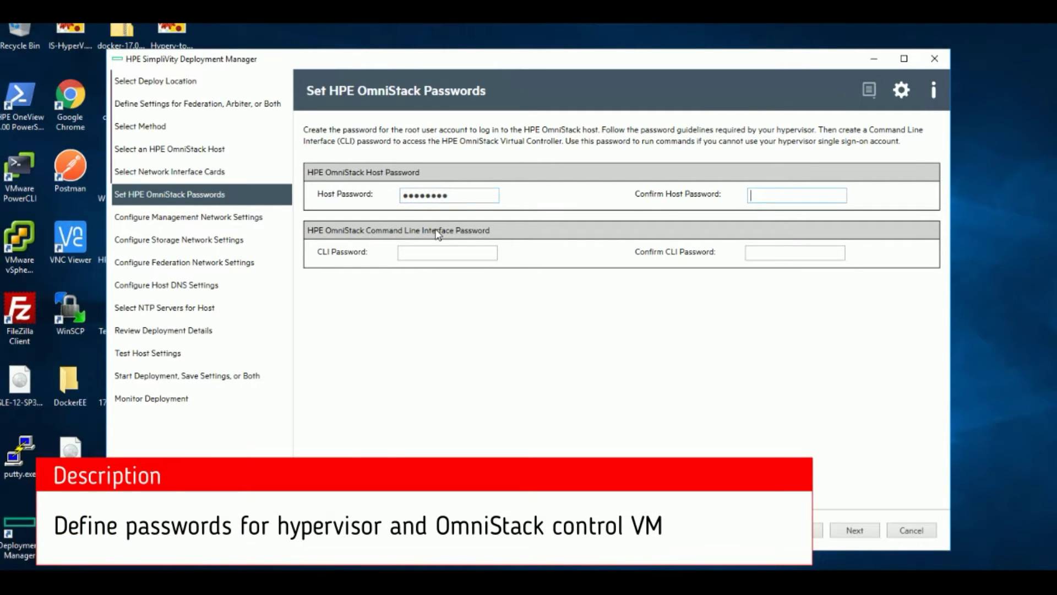
type("•••")
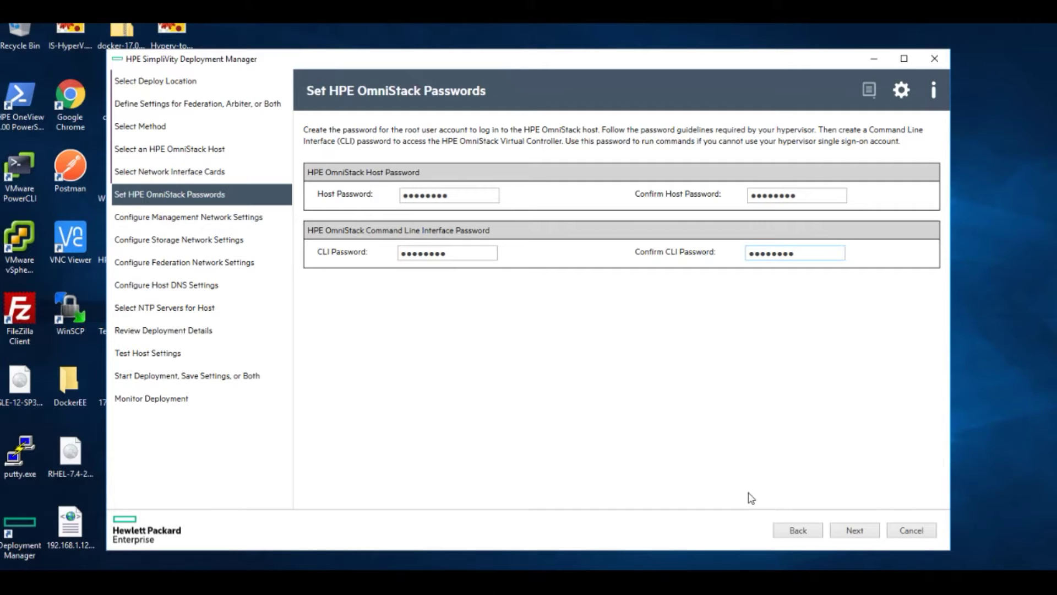
left_click(854, 531)
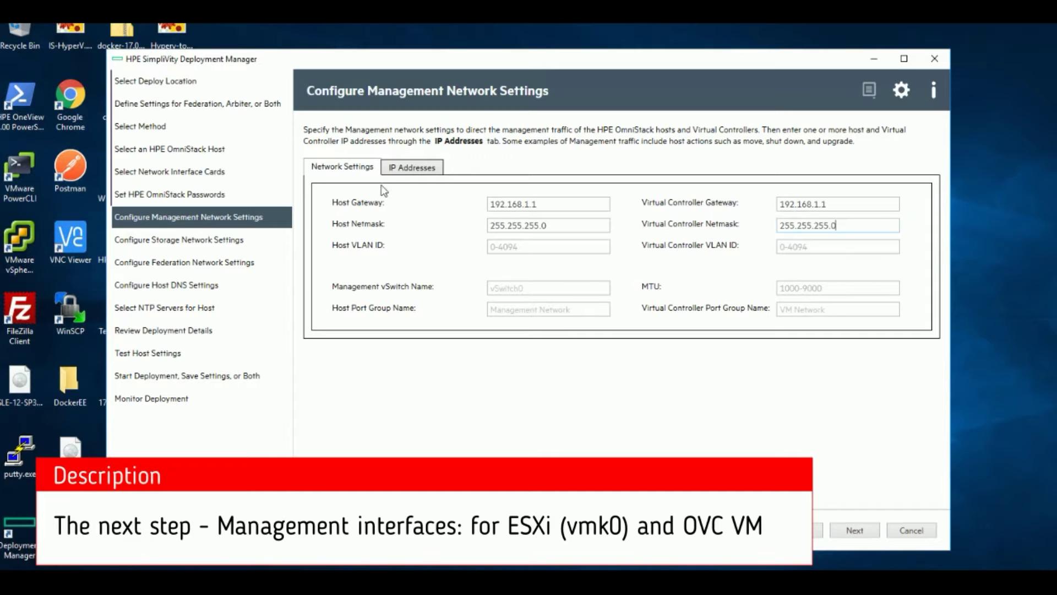
Set the Management network's host IP address to 192.168.1.135 and its Virtual Controller IP address to 192.168.1.136
left_click(399, 168)
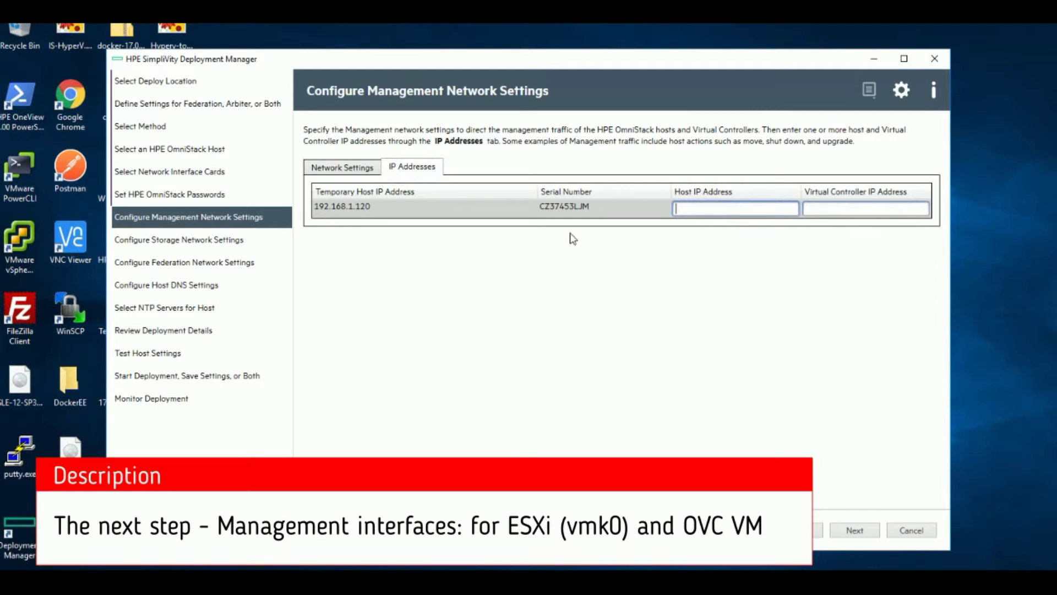
type("192.168.1.135")
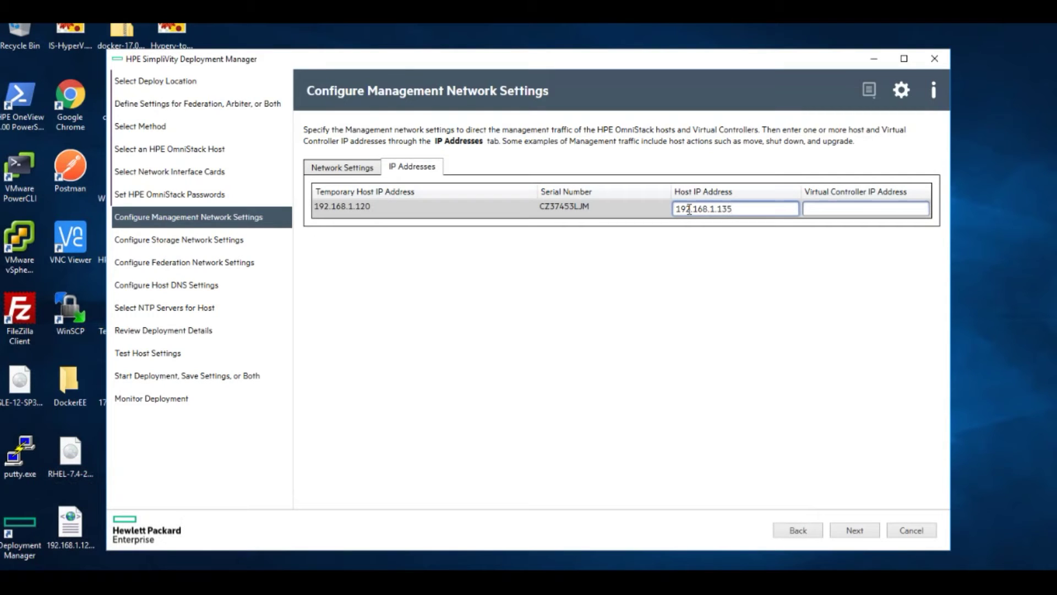
key("Tab")
type("192.168.1.136")
left_click(856, 531)
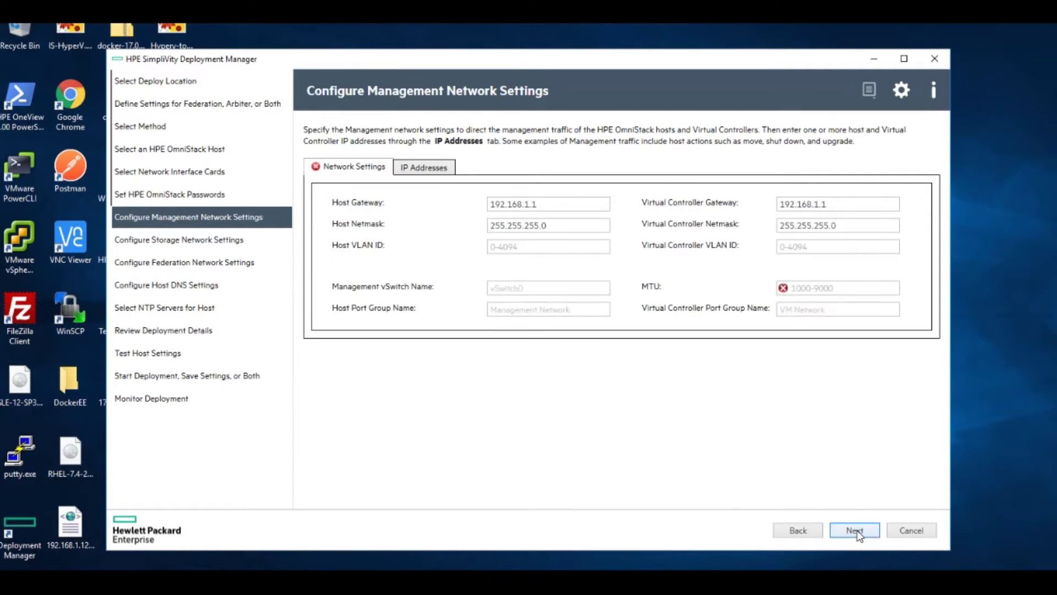
Set the Management network's MTU to 1500 and continue to the storage network settings
left_click(795, 290)
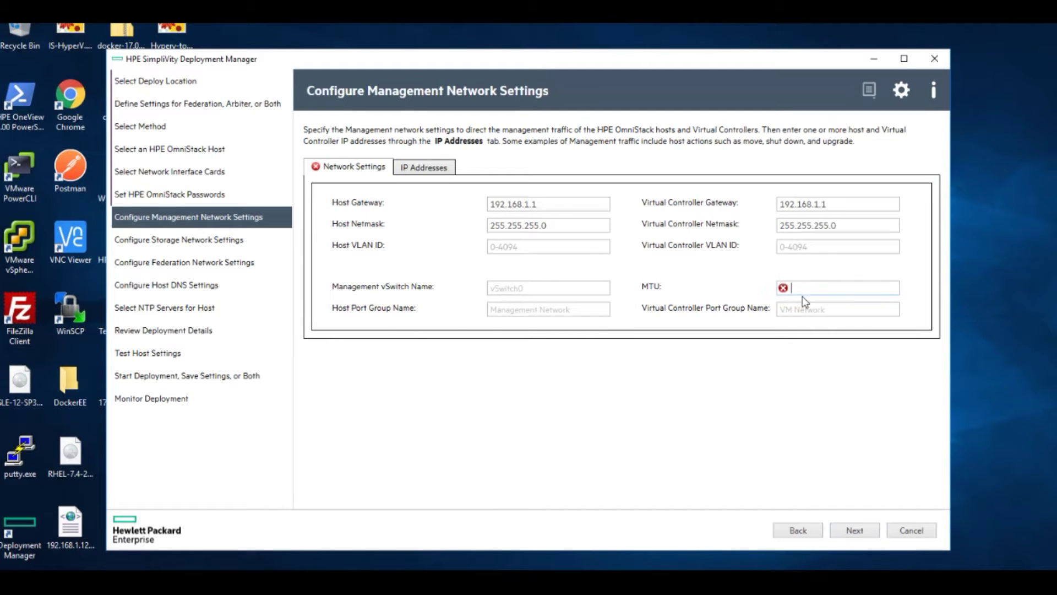
type("1500")
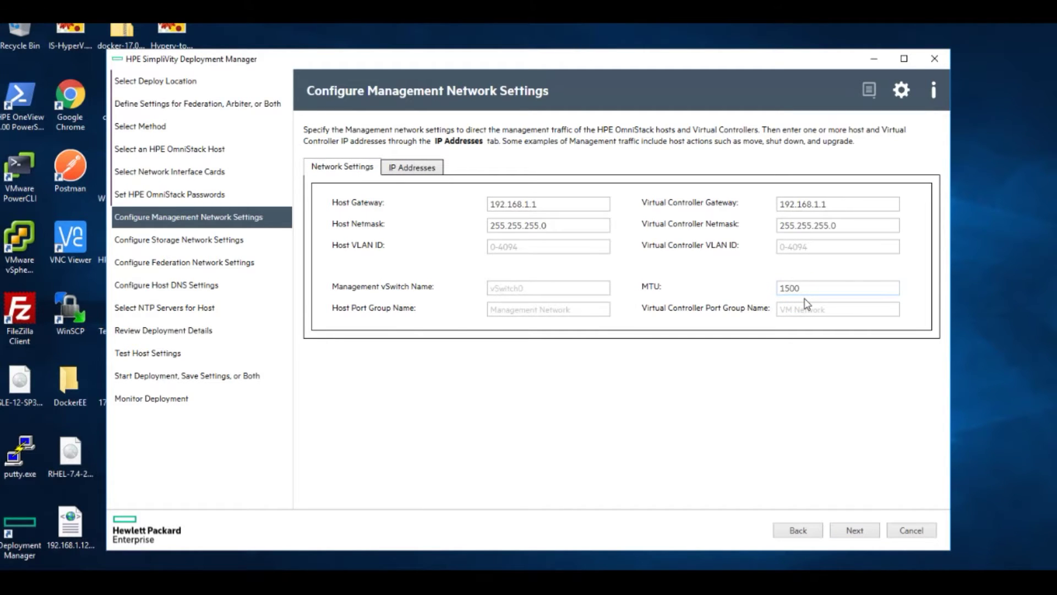
left_click(855, 531)
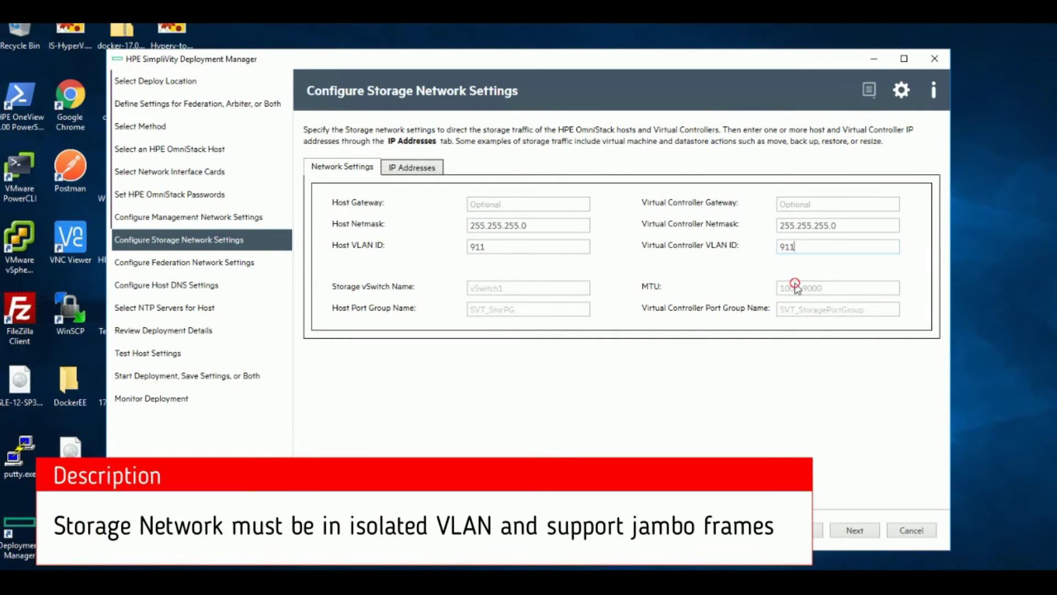
Set the Storage network's MTU to 9000, with host IP address 10.10.11.35 and Virtual Controller IP address 10.10.11.36
left_click(795, 285)
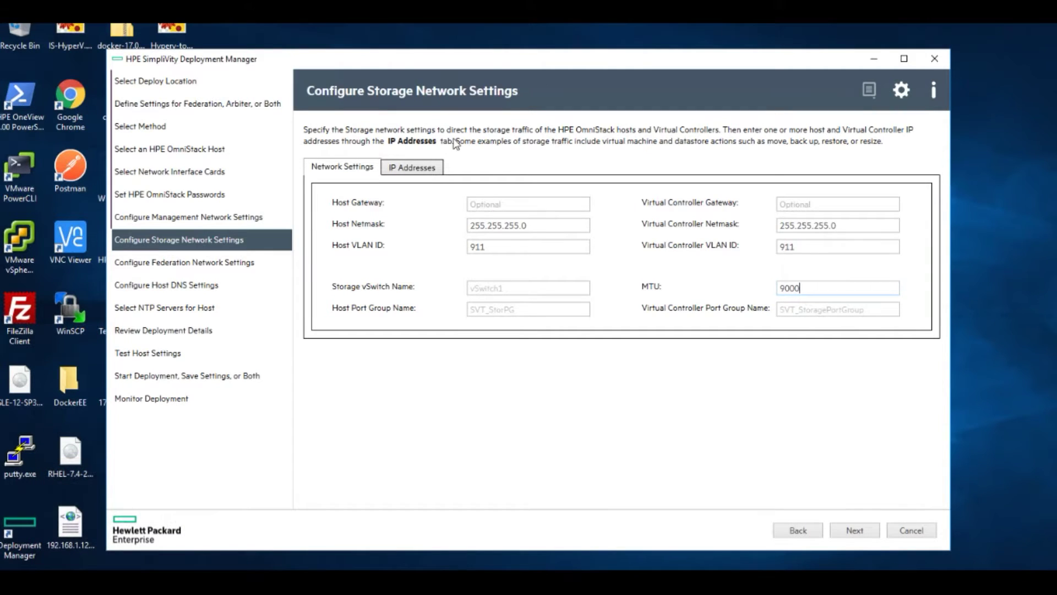
left_click(425, 168)
type("10.10.11")
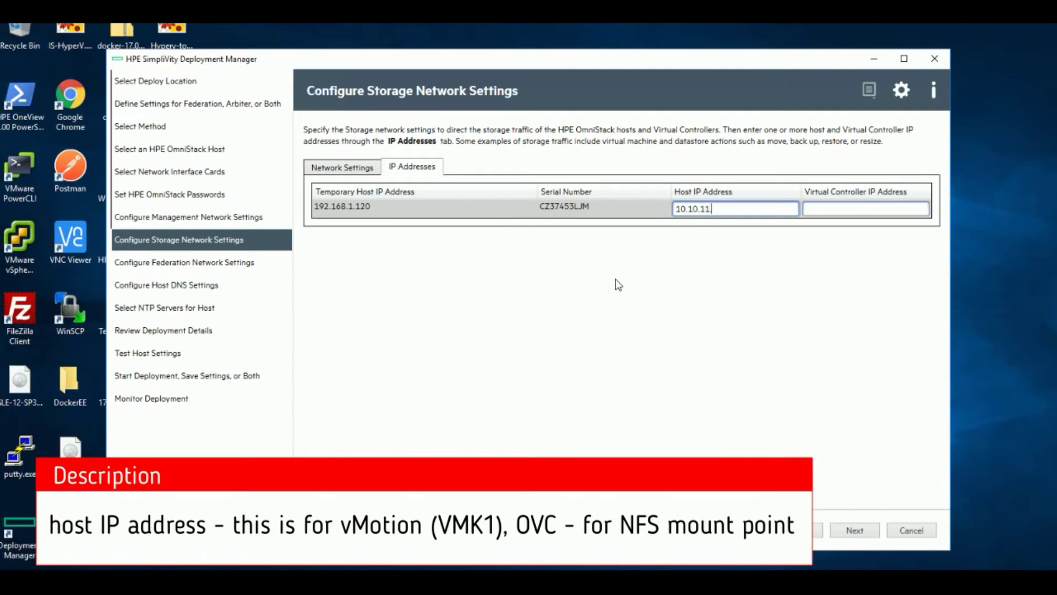
type(".35")
key("ctrl+a")
key("ctrl+c")
key("Tab")
key("ctrl+v")
key("BackSpace")
type("6")
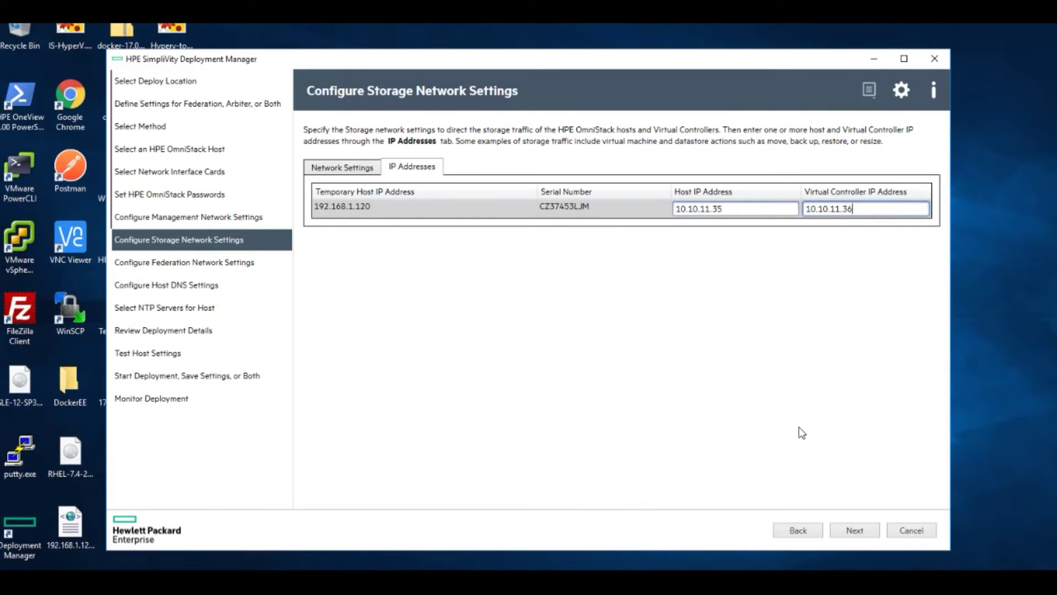
left_click(852, 531)
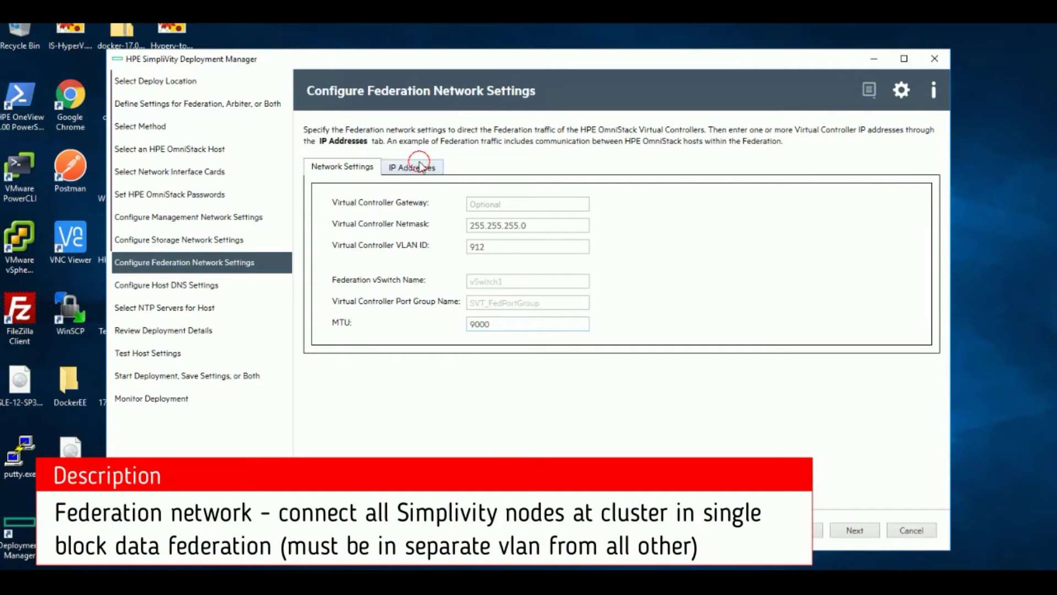
Set the Federation network's Virtual Controller IP address to 10.10.12.36 and continue to the host DNS settings
left_click(419, 167)
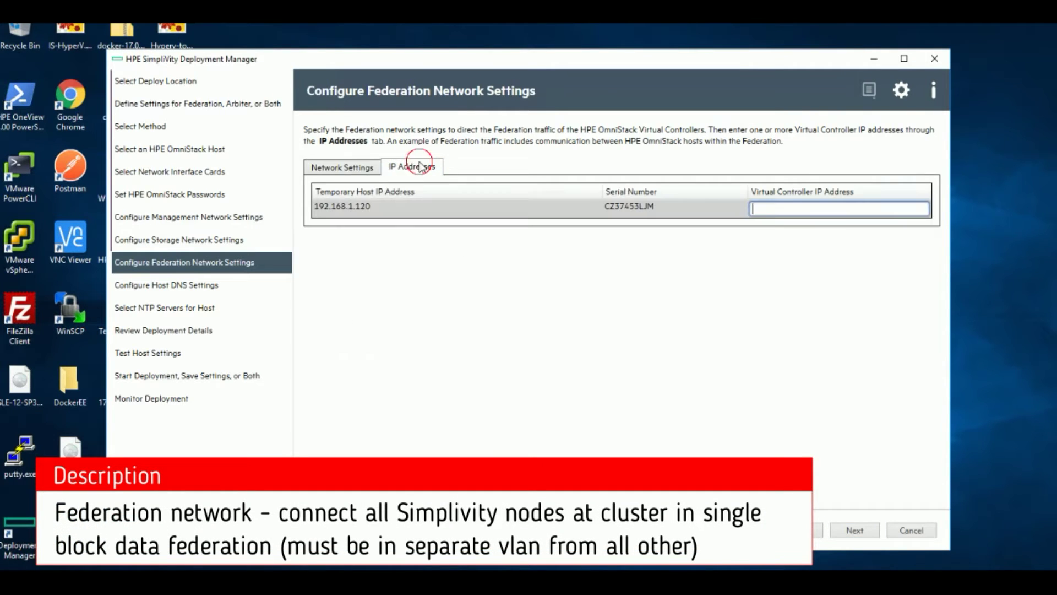
type("10.10.12.36")
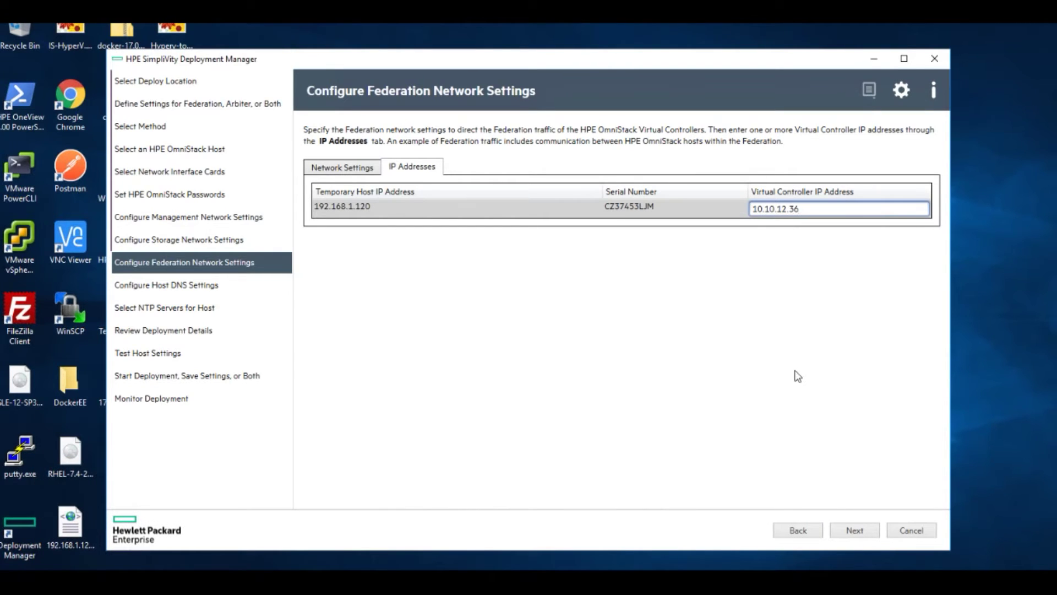
left_click(857, 531)
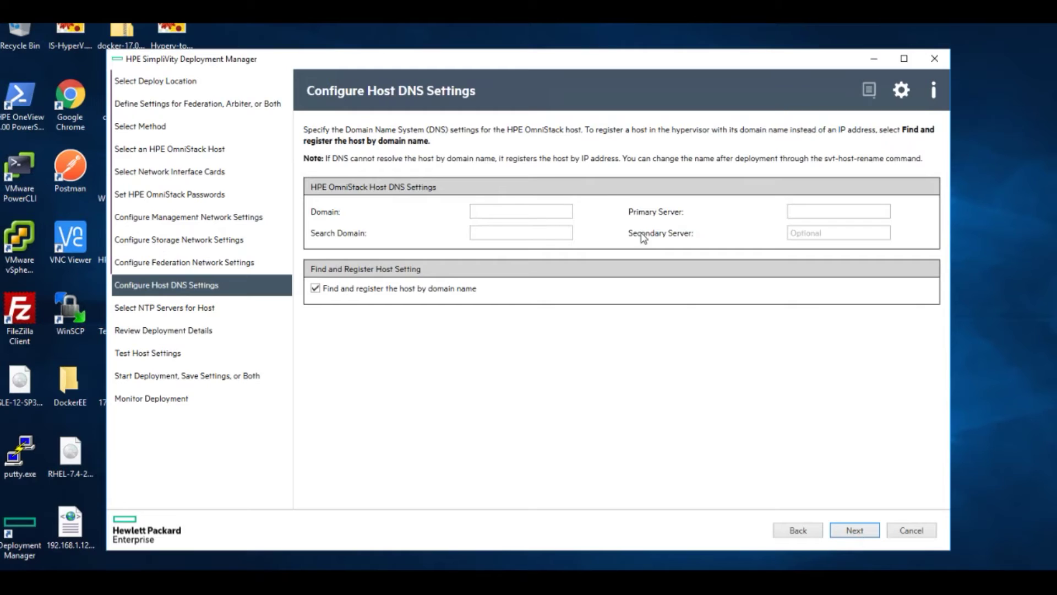
Set both the domain and the search domain of the OmniStack host to newsynergy.local
left_click(496, 214)
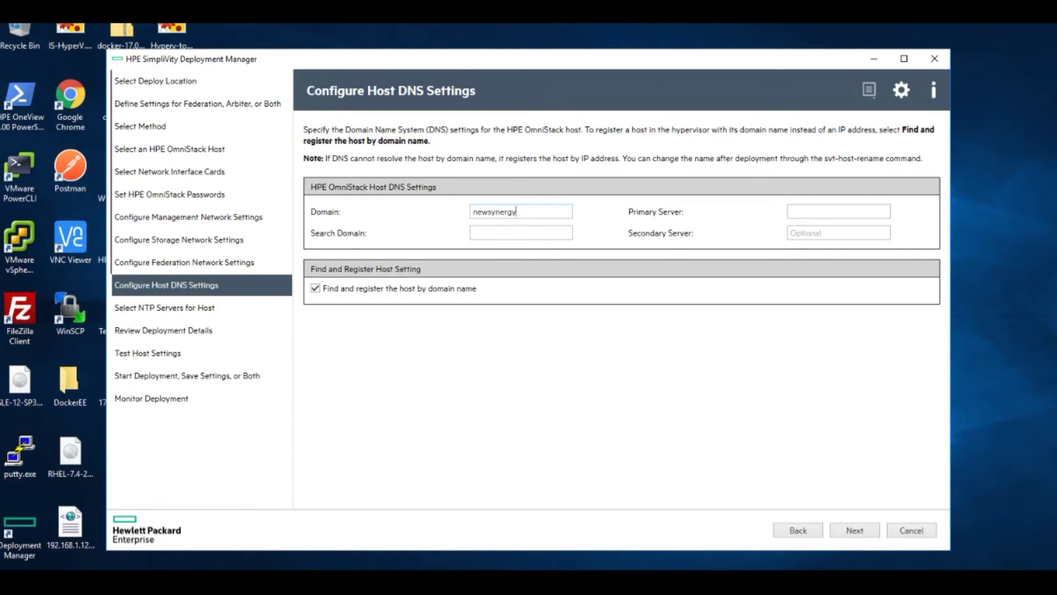
key("ctrl+a")
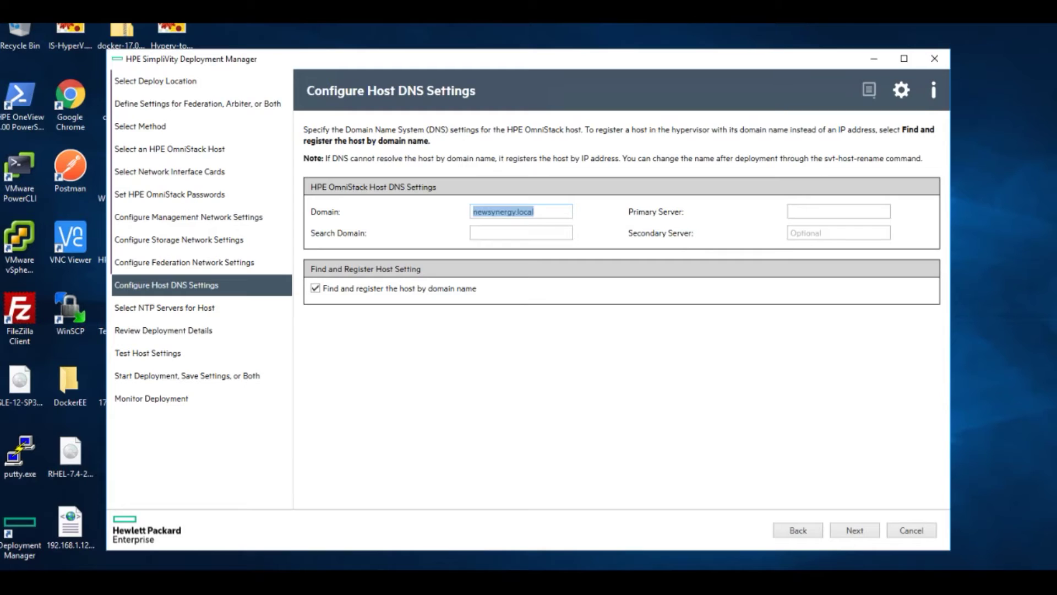
key("ctrl+c")
key("Tab")
key("ctrl+v")
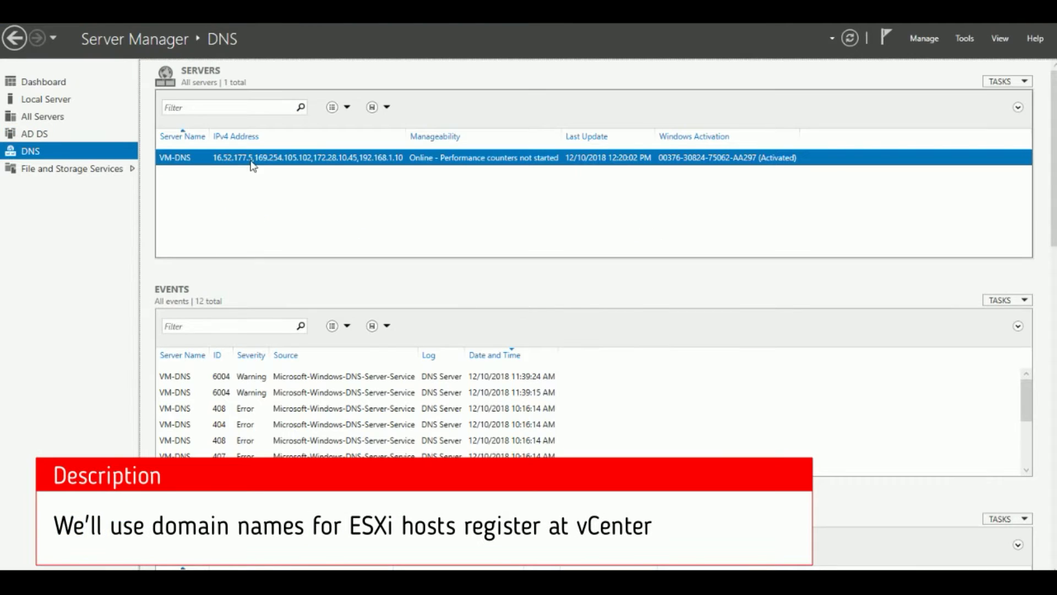
In DNS Manager on the VM-DNS server, check the newsynergy.local forward lookup zone for the s-esxi-01 and ovc-01 host records
right_click(251, 161)
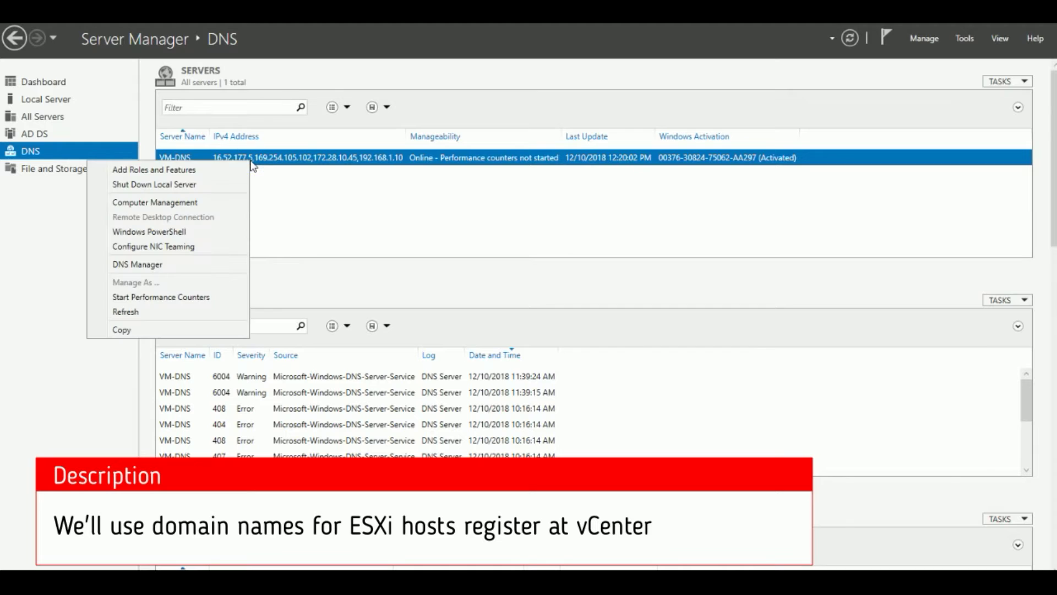
left_click(190, 266)
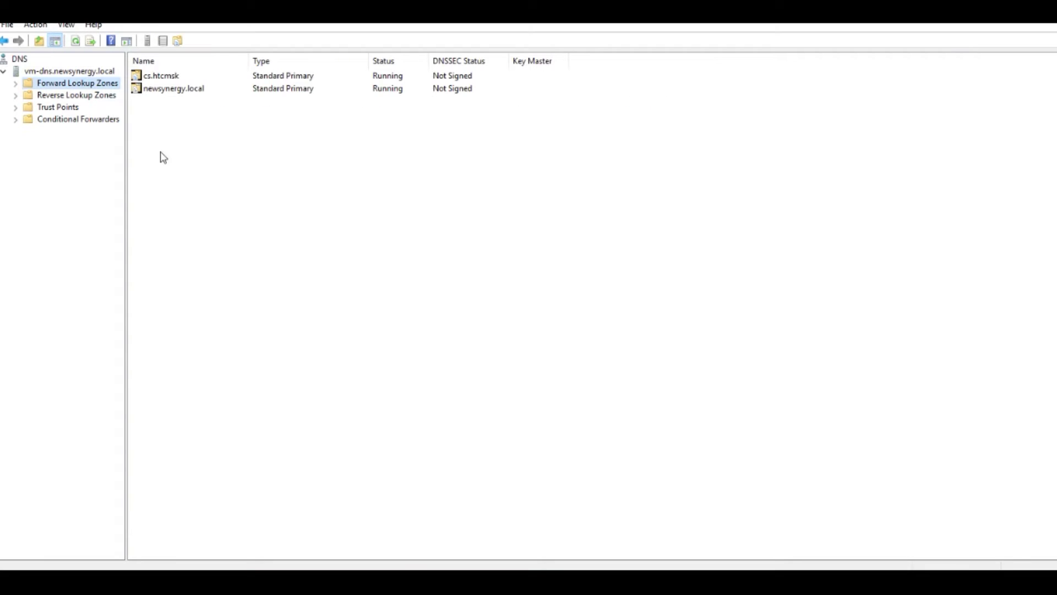
double_click(196, 91)
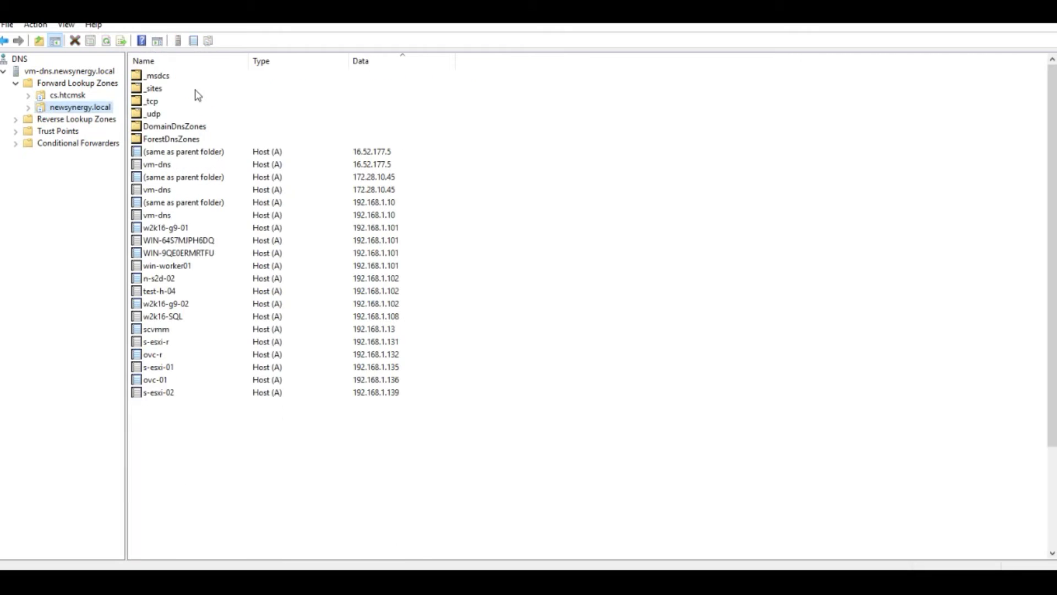
left_click(361, 379)
left_click(361, 367)
left_click(361, 379, "shift")
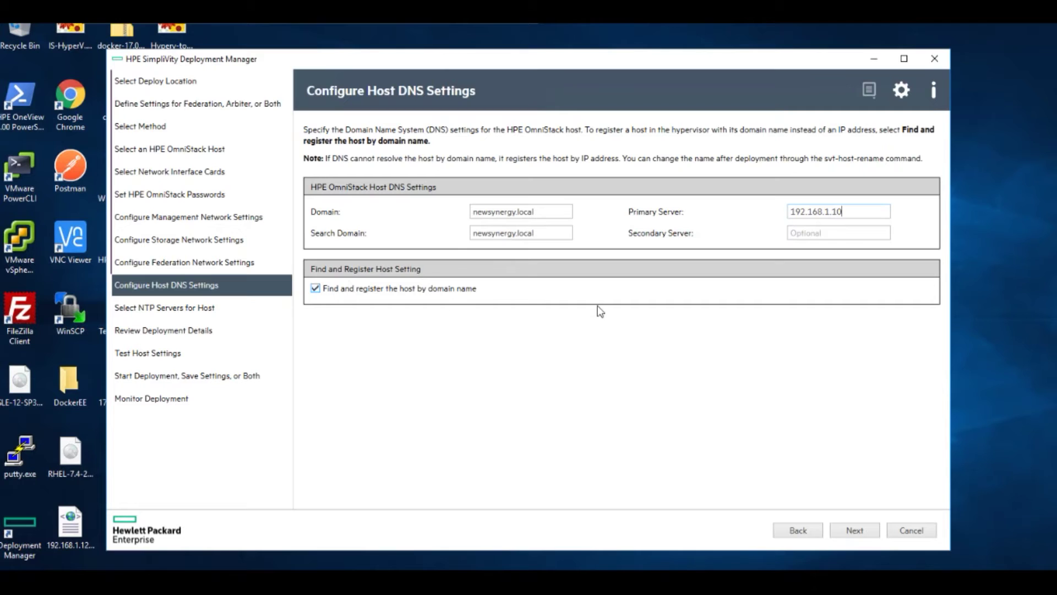
Complete the host DNS settings with primary server 192.168.1.10 and add 192.168.1.10 as an alternate NTP server
left_click(855, 531)
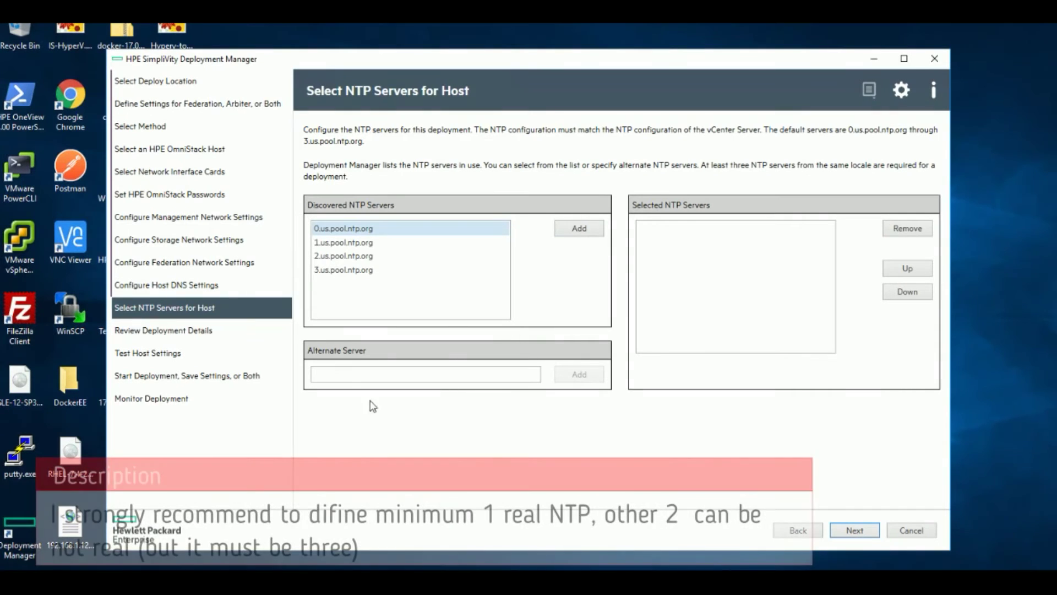
left_click(349, 375)
type("1")
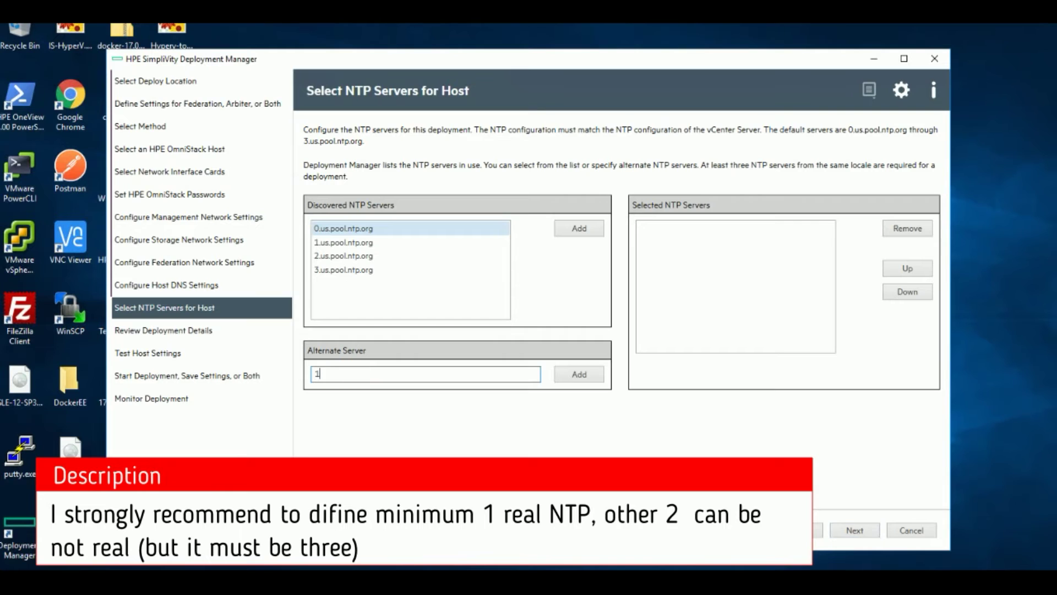
type("92.168.1.10")
left_click(580, 378)
Add the discovered NTP servers 0.us.pool.ntp.org and 1.us.pool.ntp.org to the selected NTP servers
left_click(584, 231)
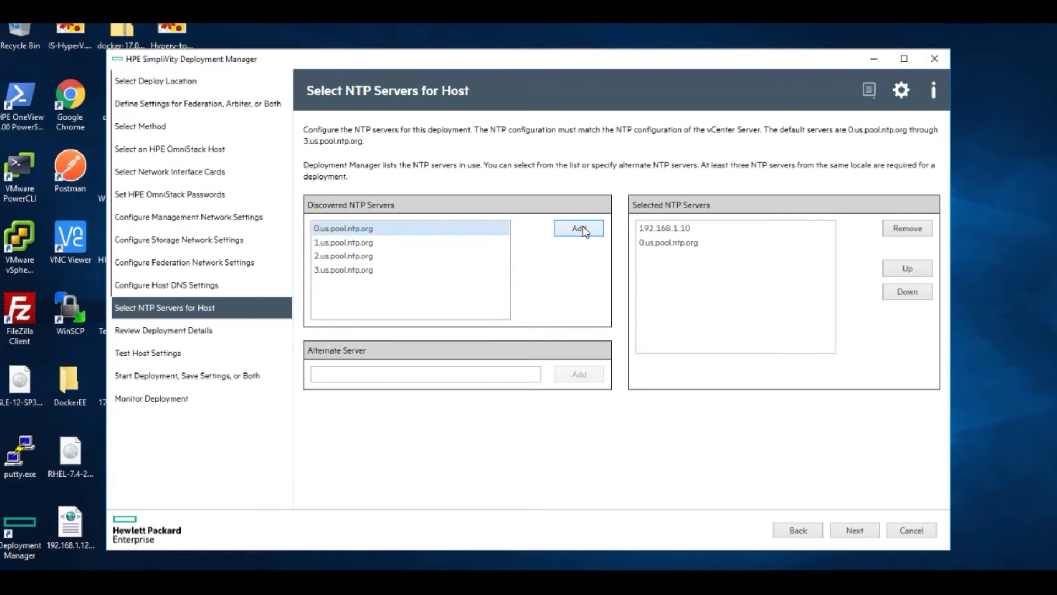
left_click(360, 242)
left_click(560, 226)
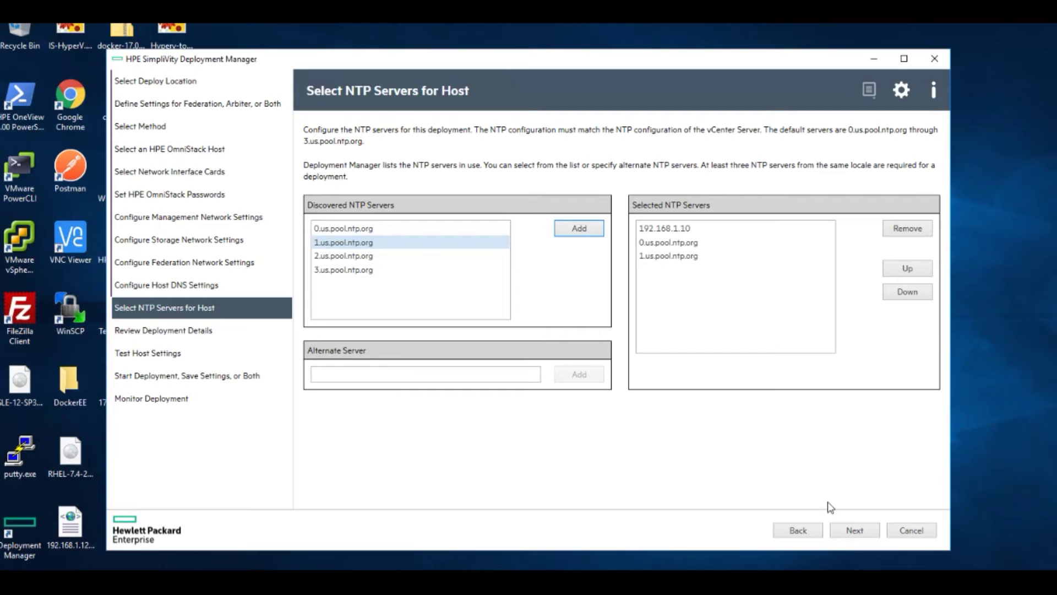
Proceed through the deployment details review and start the test of the host settings
left_click(854, 530)
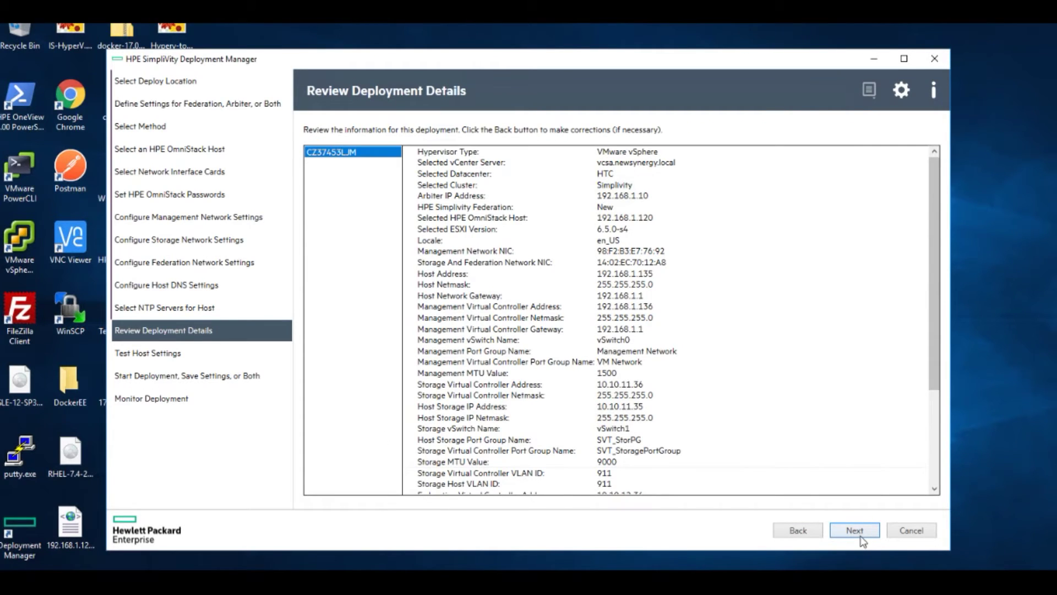
left_click(855, 530)
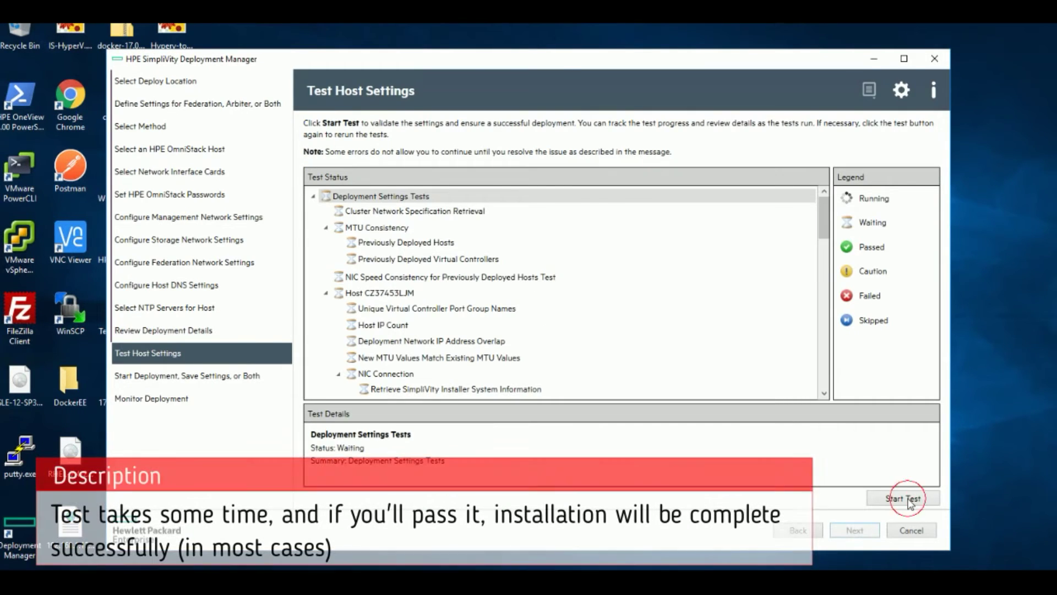
left_click(909, 502)
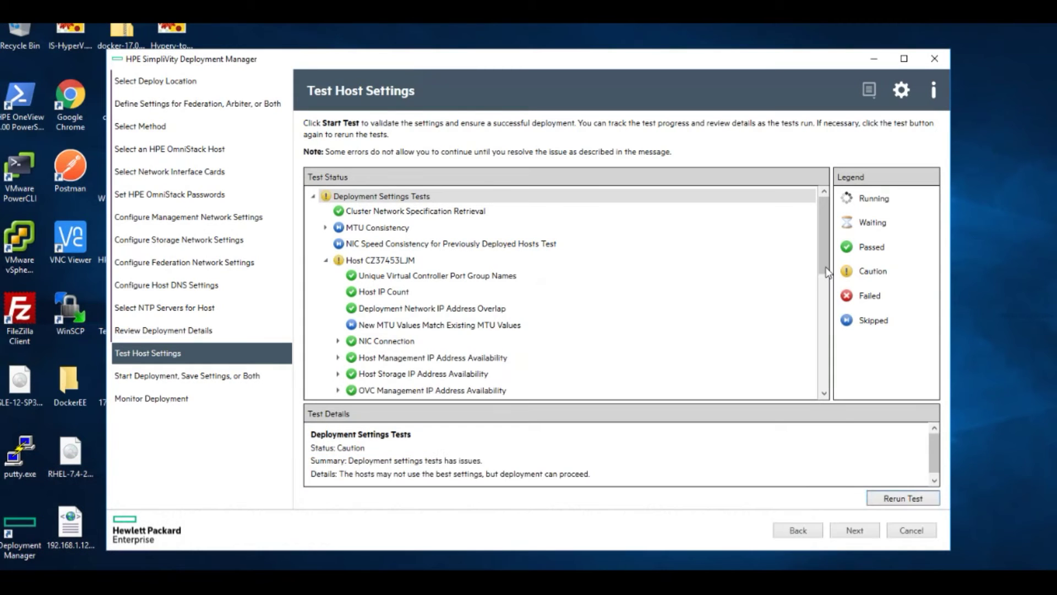
Examine the host settings test results, including the details of the Virtual Controller Management network test to rsn.simplivity.com on TCP port 443
scroll(829, 344, "down", 3)
scroll(829, 344, "down", 3)
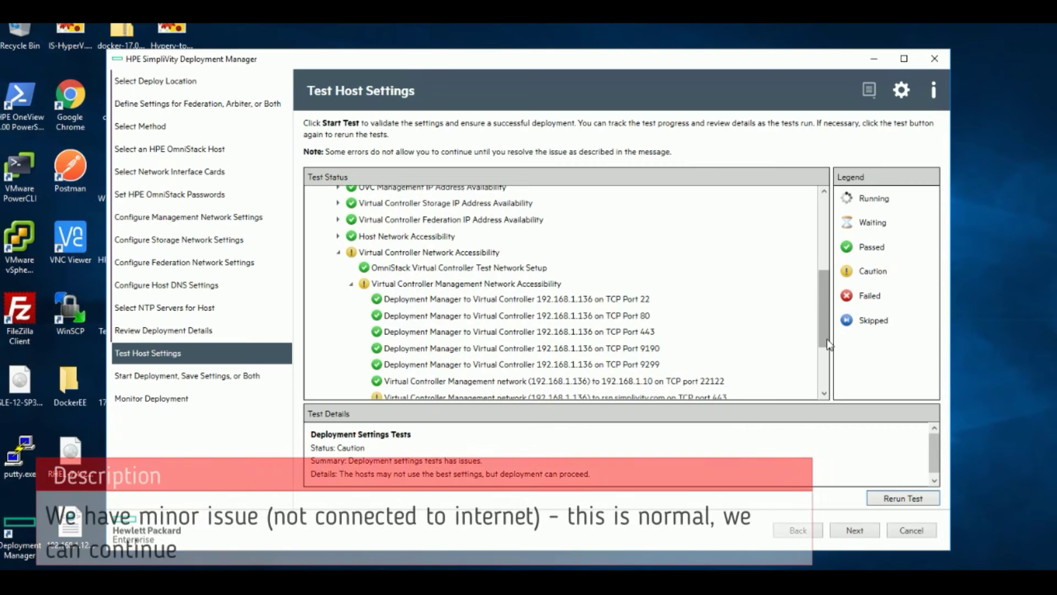
scroll(824, 365, "down", 3)
left_click_drag(824, 365, 824, 380)
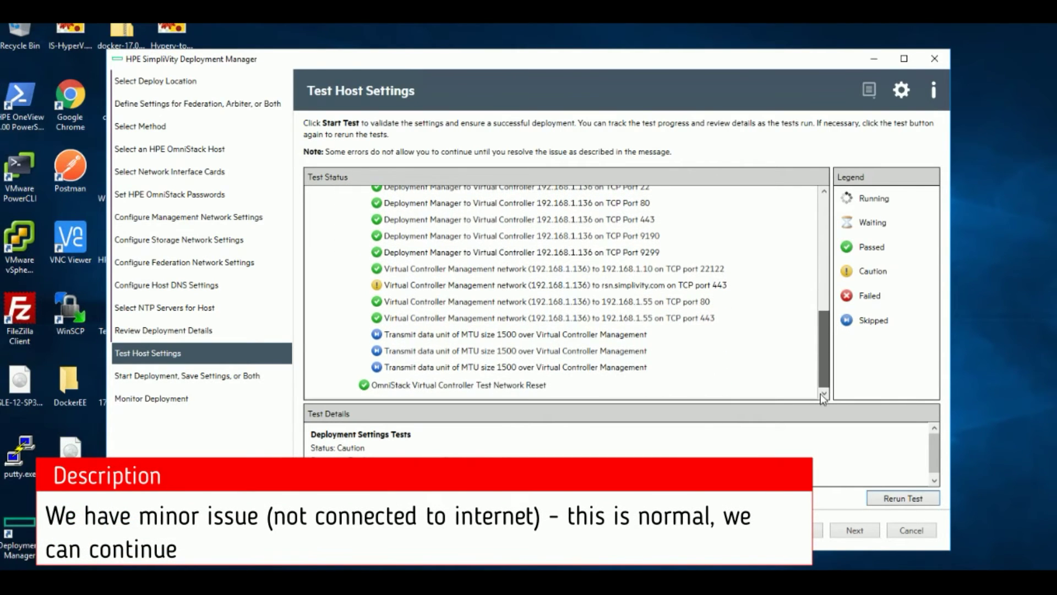
left_click(585, 289)
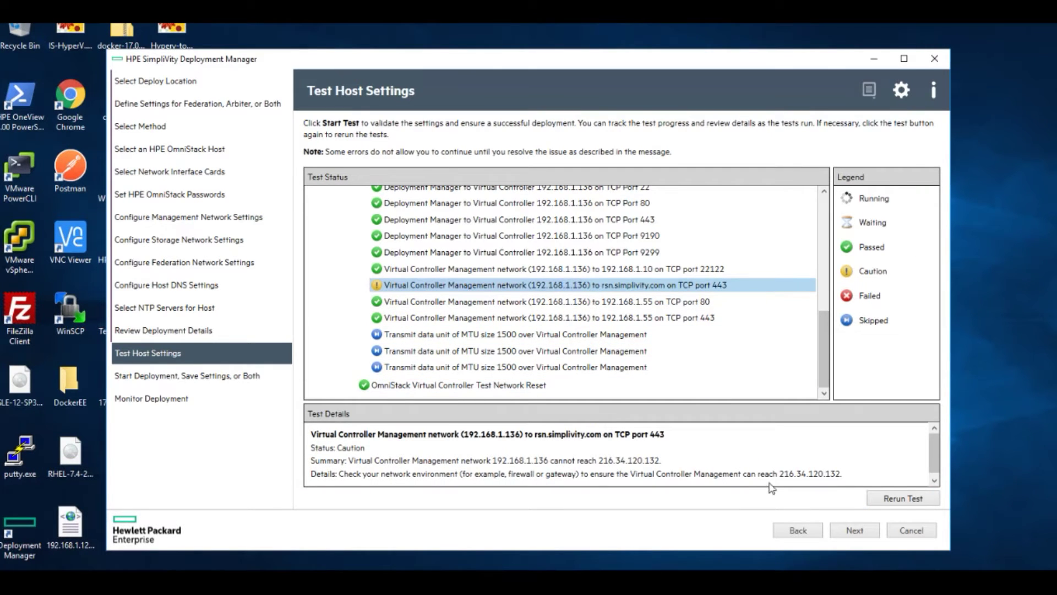
Save the settings to the configuration file mynew-SimplivityCluster.xml on the Desktop and start the host deployment
left_click(855, 529)
left_click(322, 201)
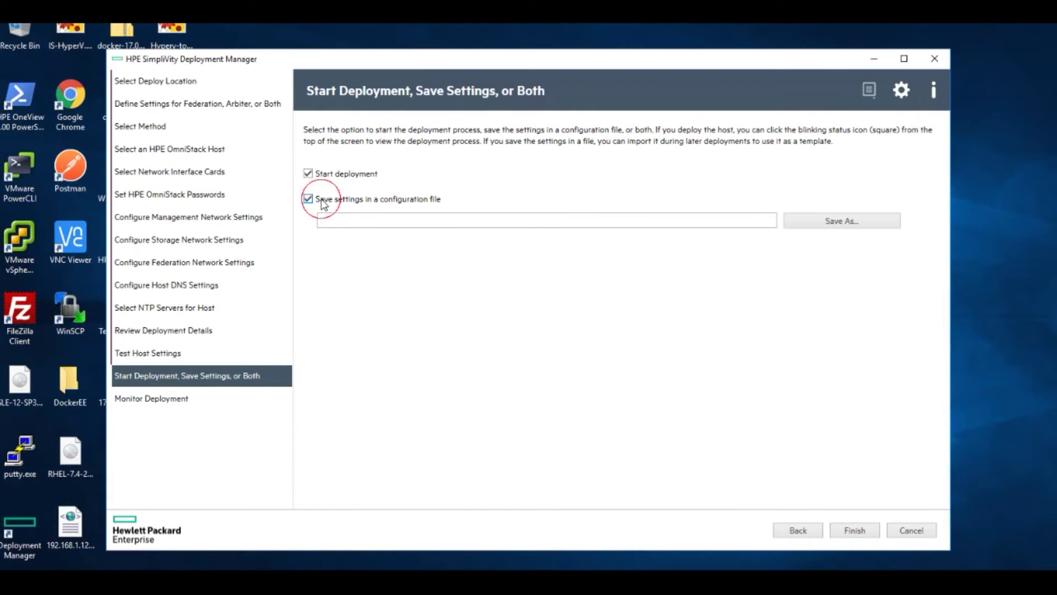
left_click(846, 221)
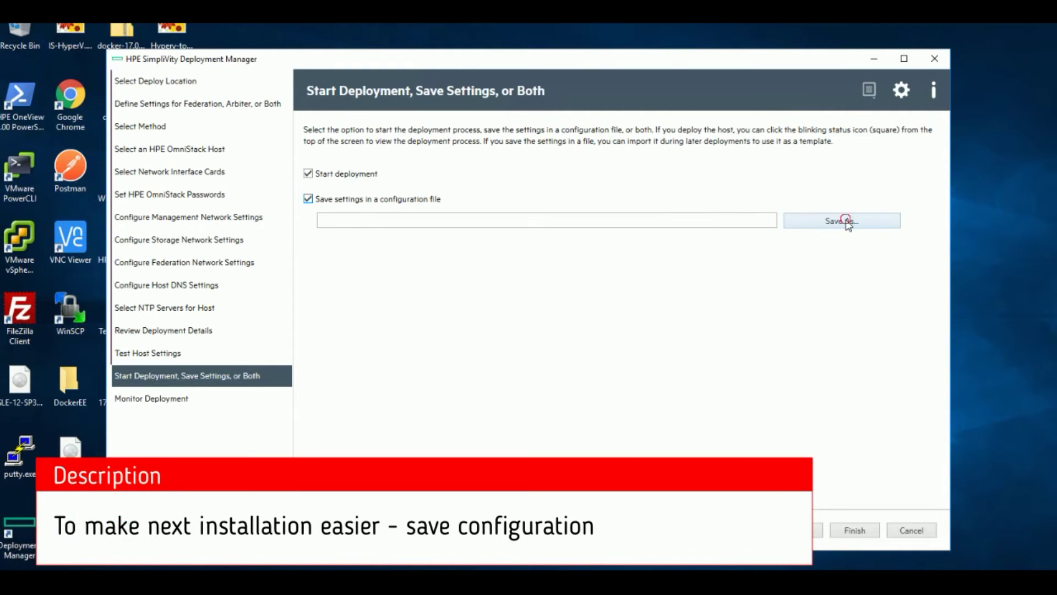
type("mynew-SimplivityCluster")
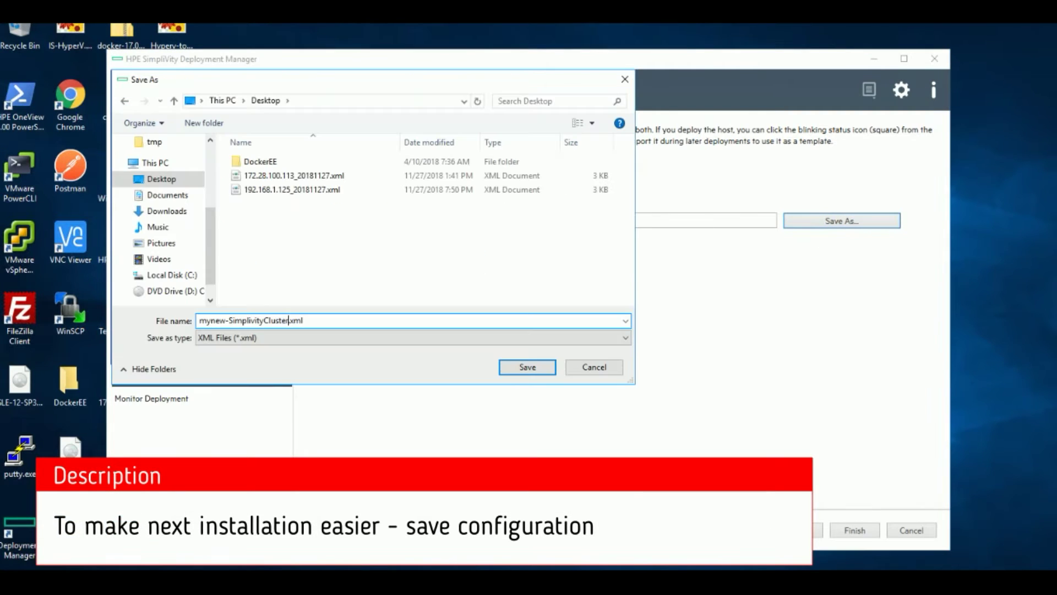
left_click(530, 367)
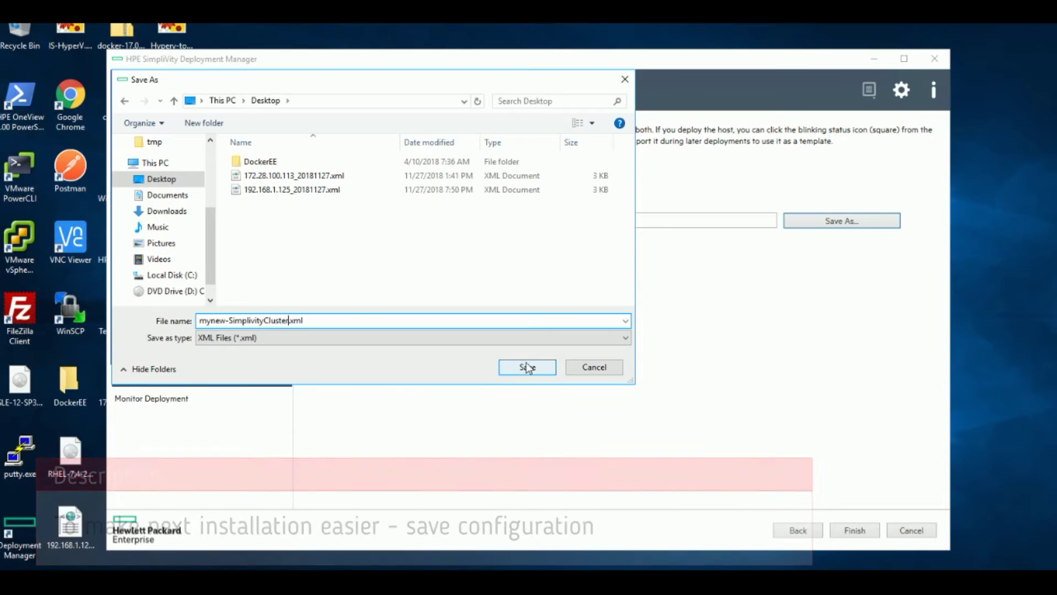
left_click(857, 530)
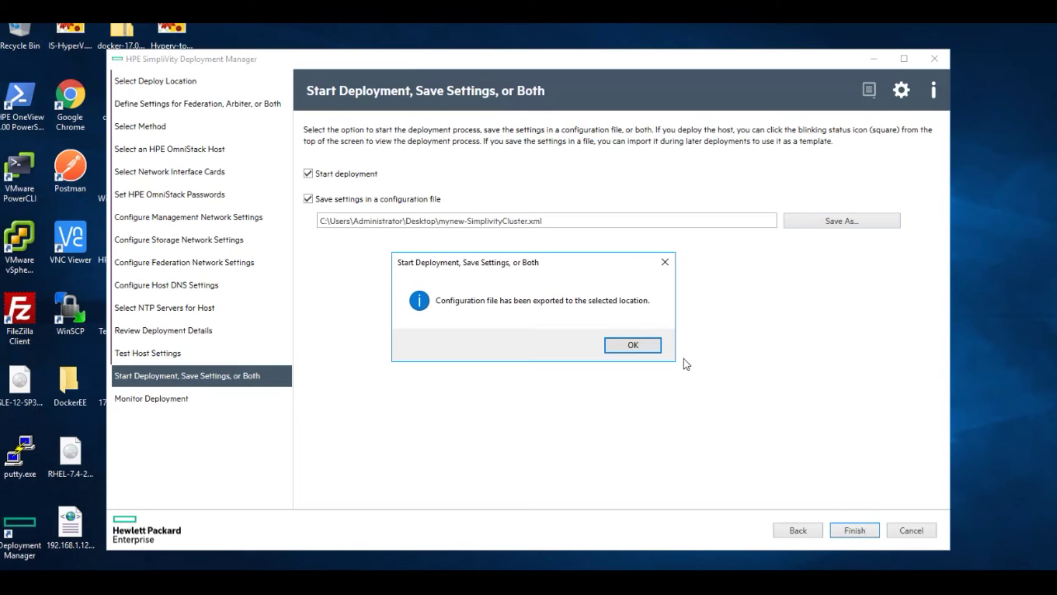
left_click(643, 347)
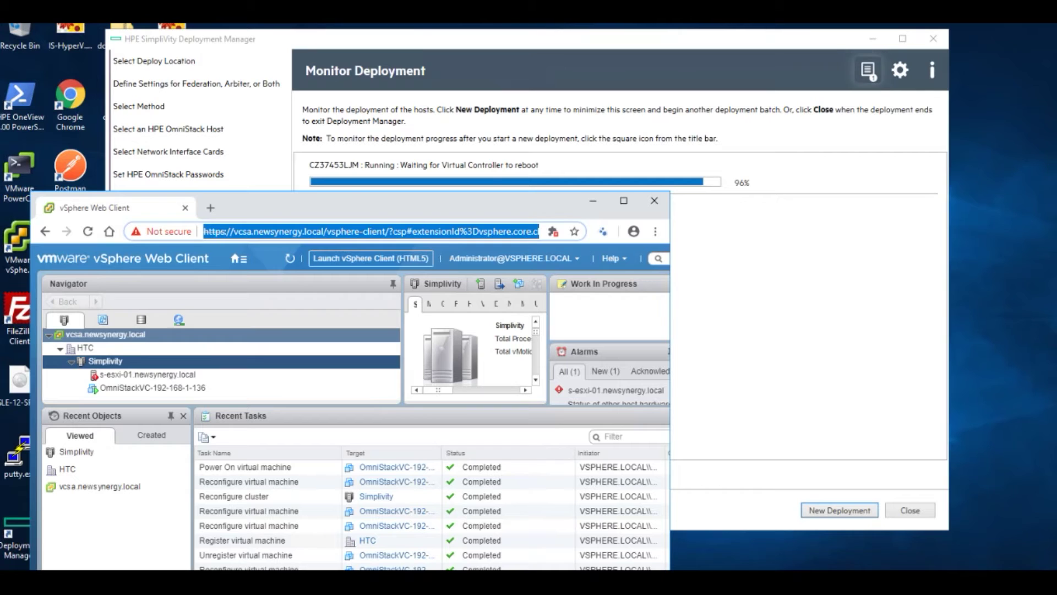
left_click(161, 388)
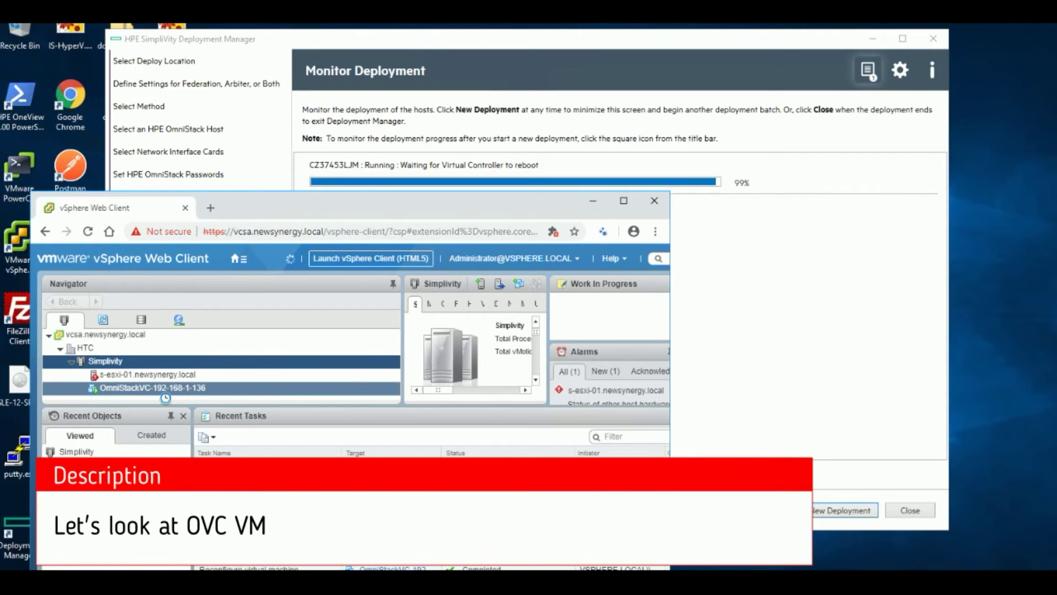
right_click(161, 390)
left_click(167, 394)
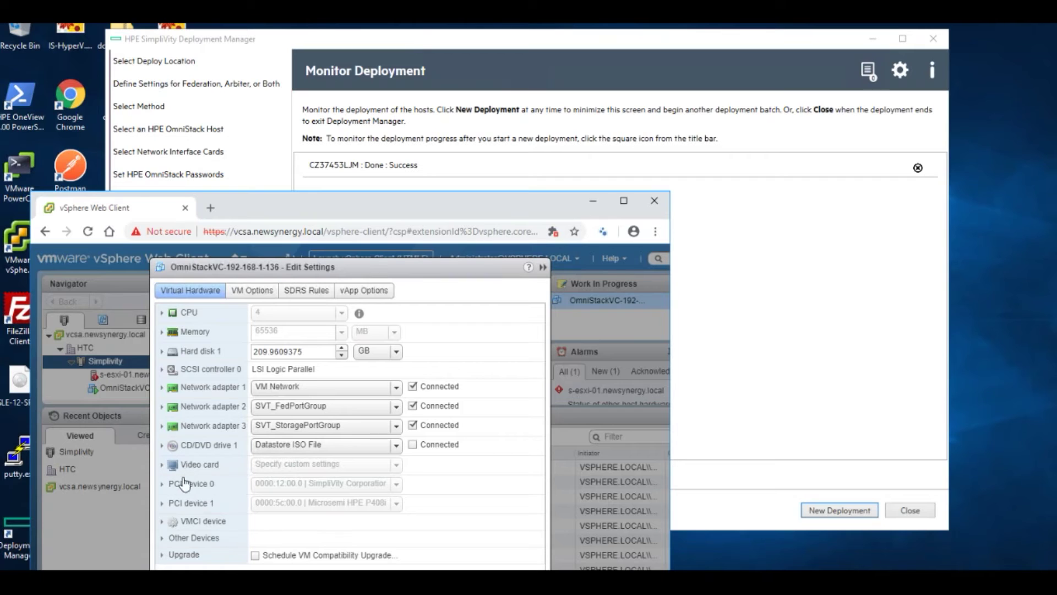
left_click(163, 484)
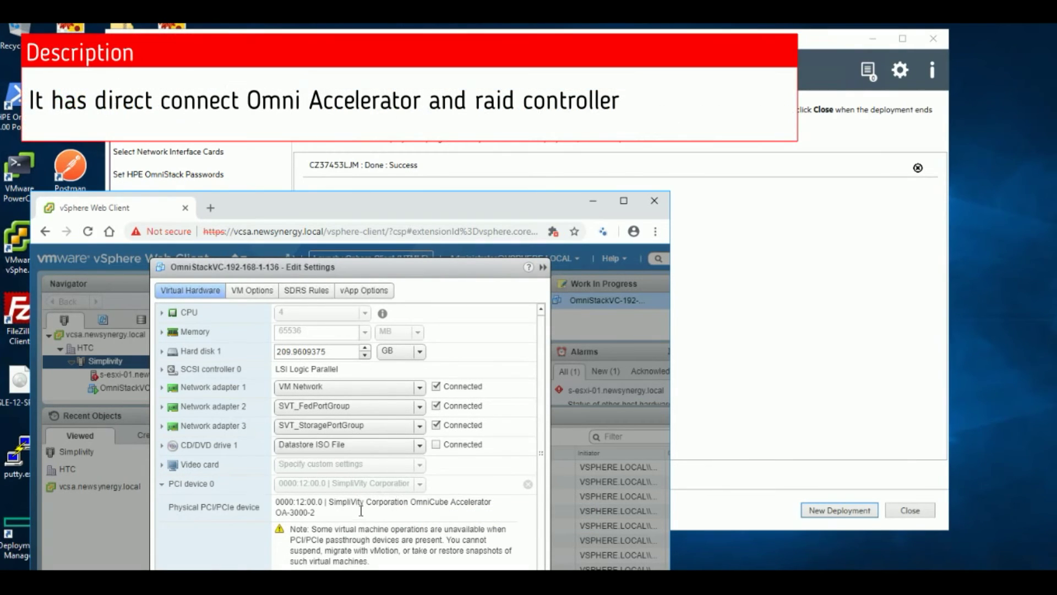
left_click(162, 484)
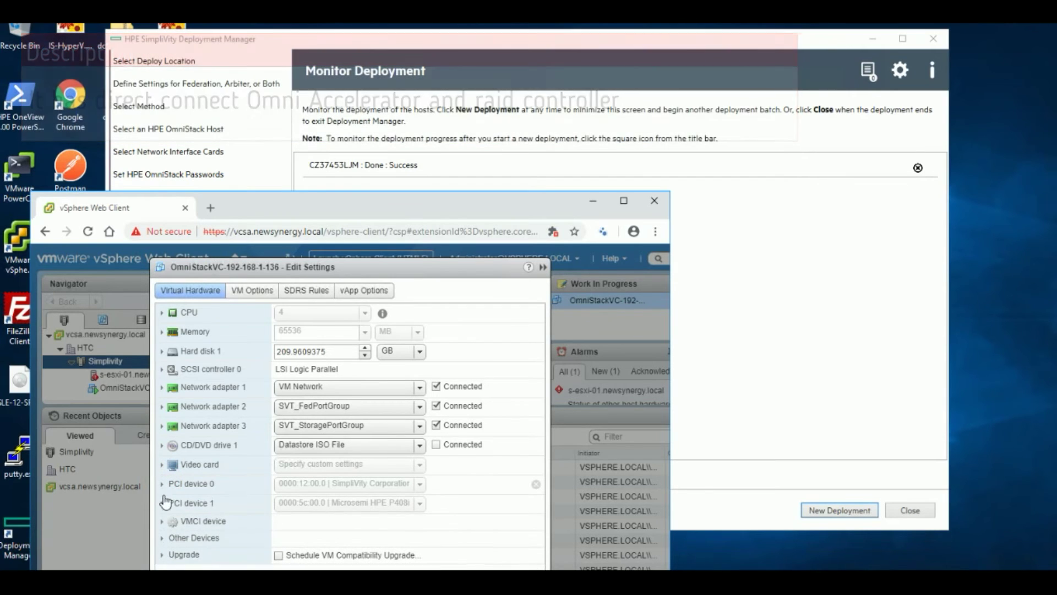
left_click(161, 504)
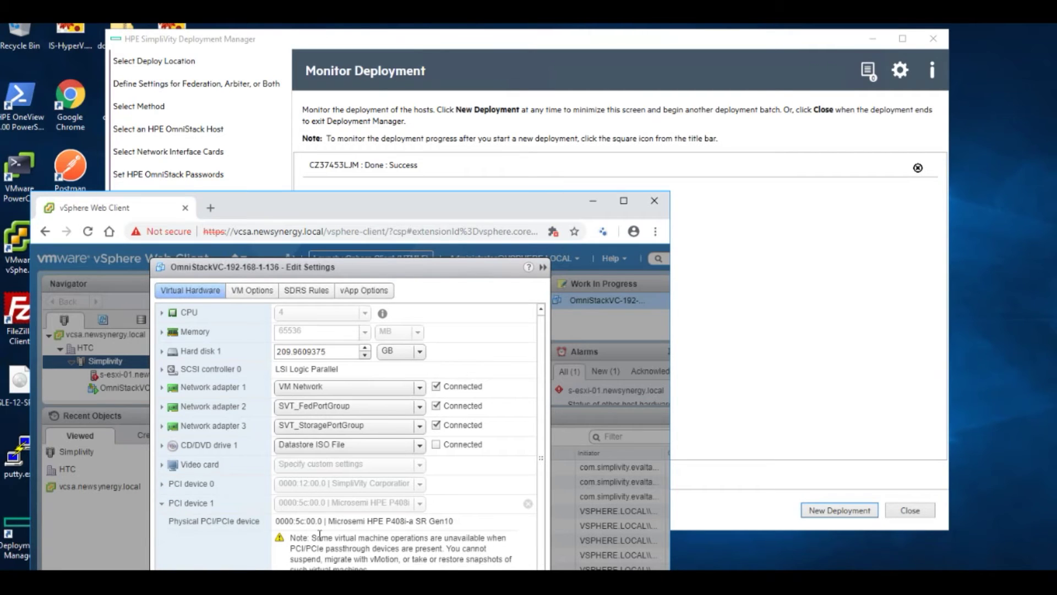
left_click(162, 503)
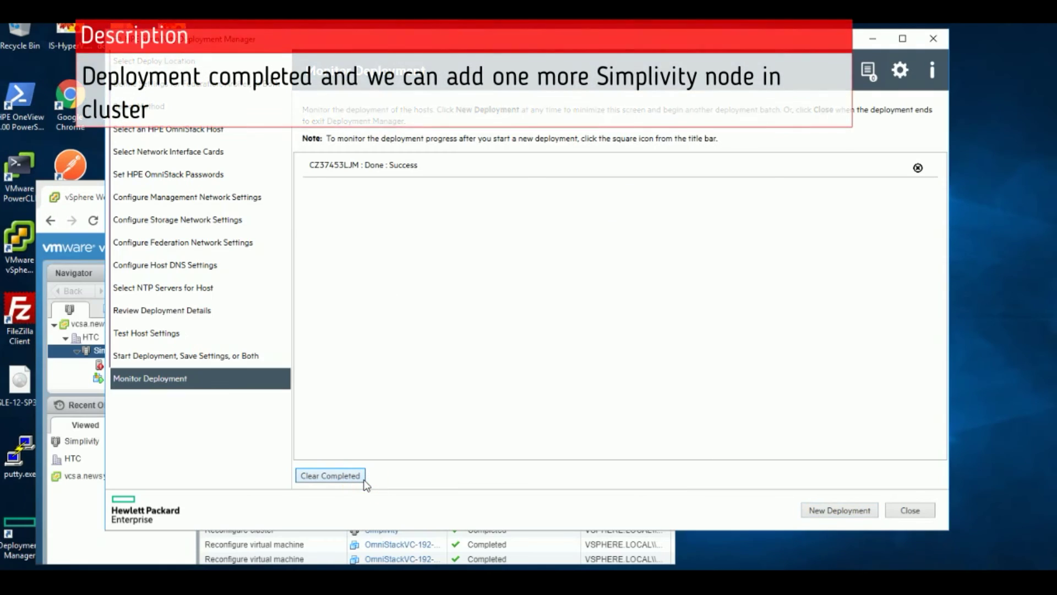
Clear the completed deployment in Deployment Manager and start a new one in the Simplivity cluster of the HTC datacenter
left_click(363, 478)
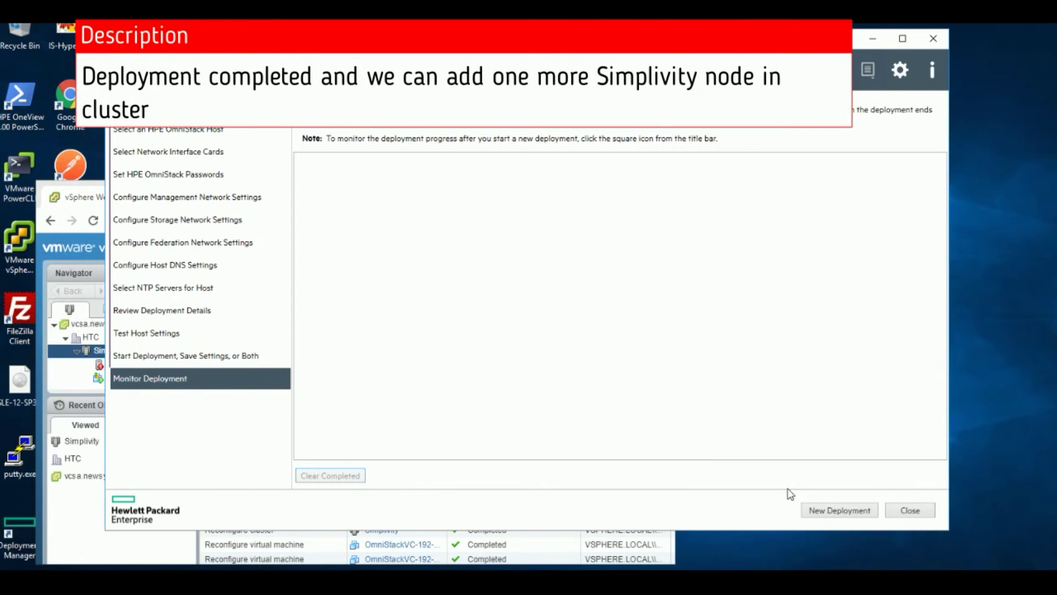
left_click(838, 510)
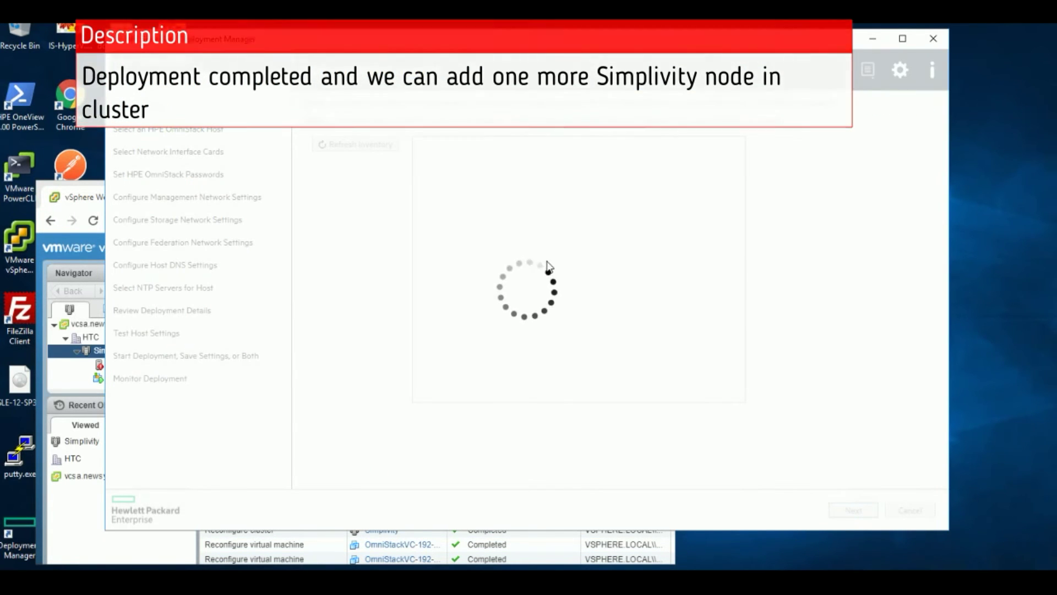
left_click(421, 145)
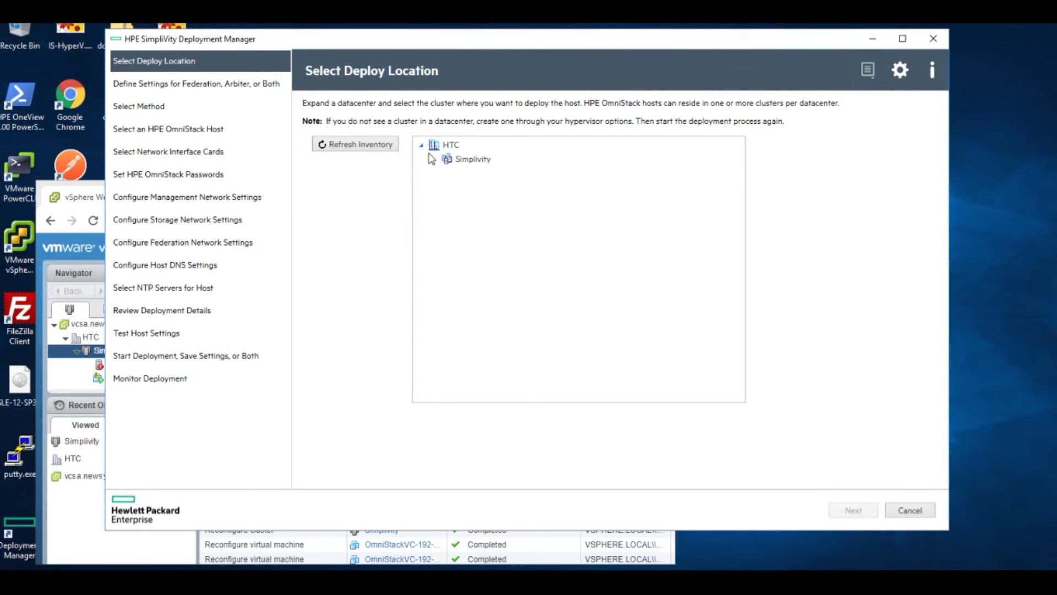
left_click(473, 158)
left_click(852, 510)
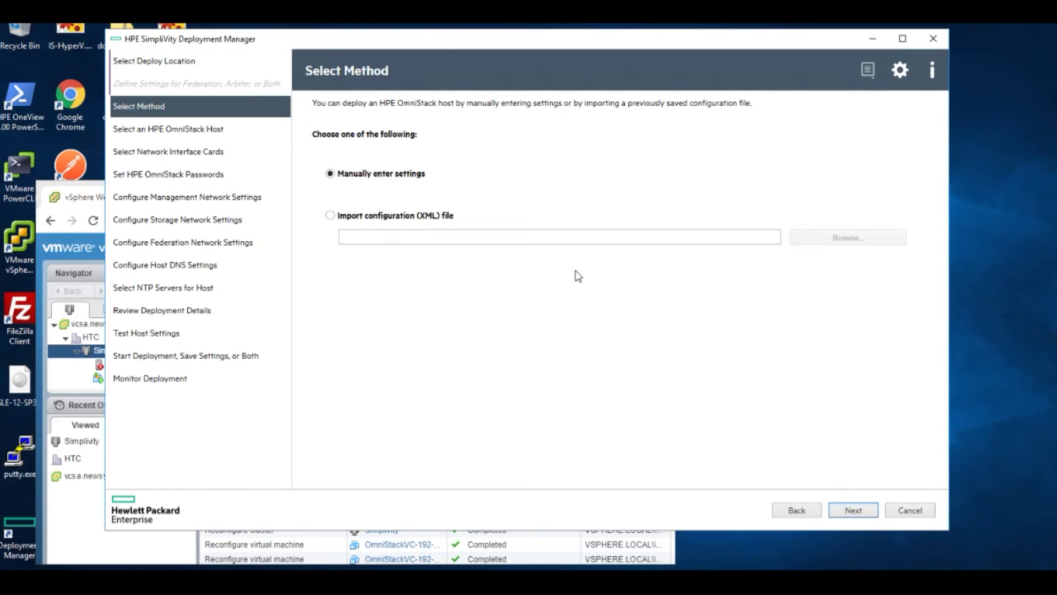
Choose to import a configuration file and load mynew-SimplivityCluster.xml from the Desktop as the deployment settings
left_click(363, 220)
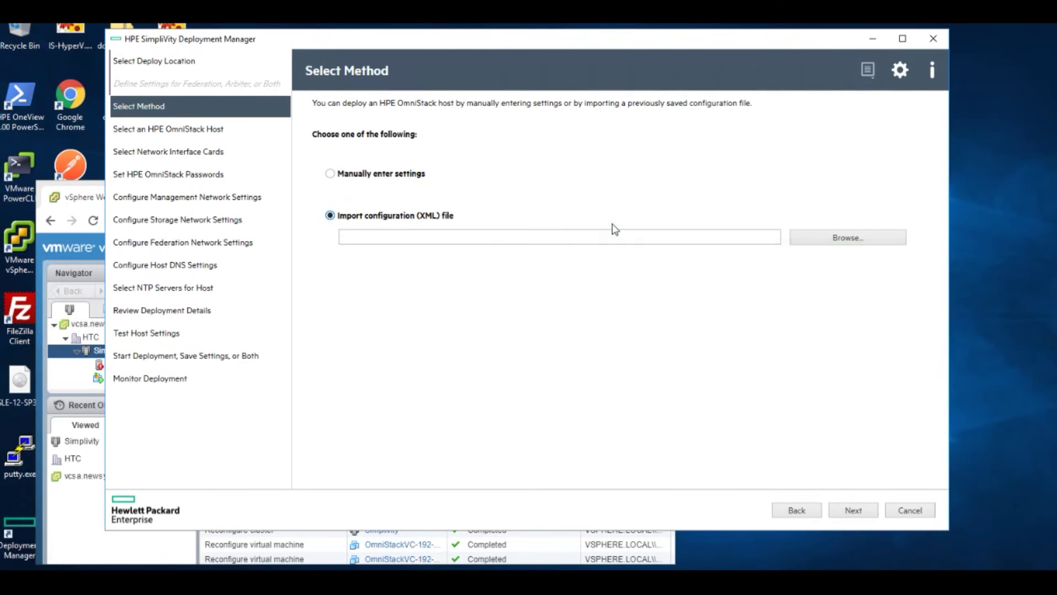
left_click(838, 251)
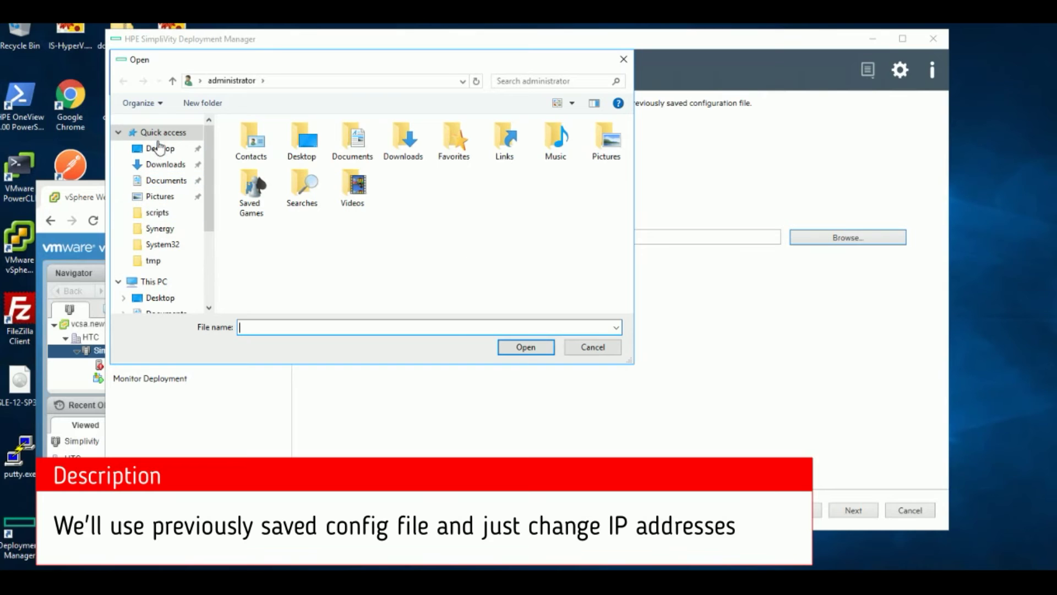
left_click(158, 152)
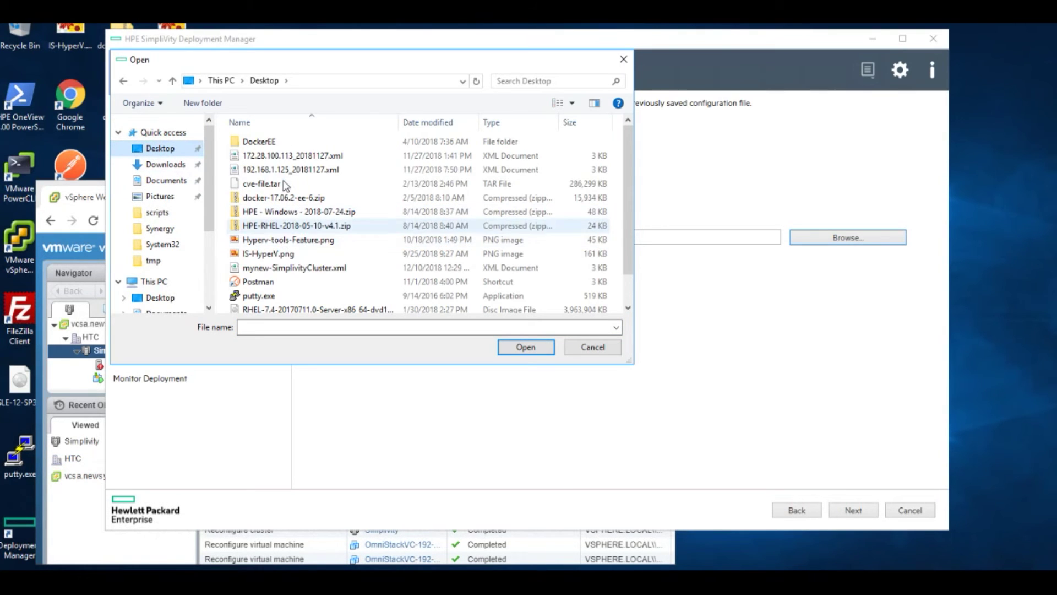
scroll(296, 184, "down", 1)
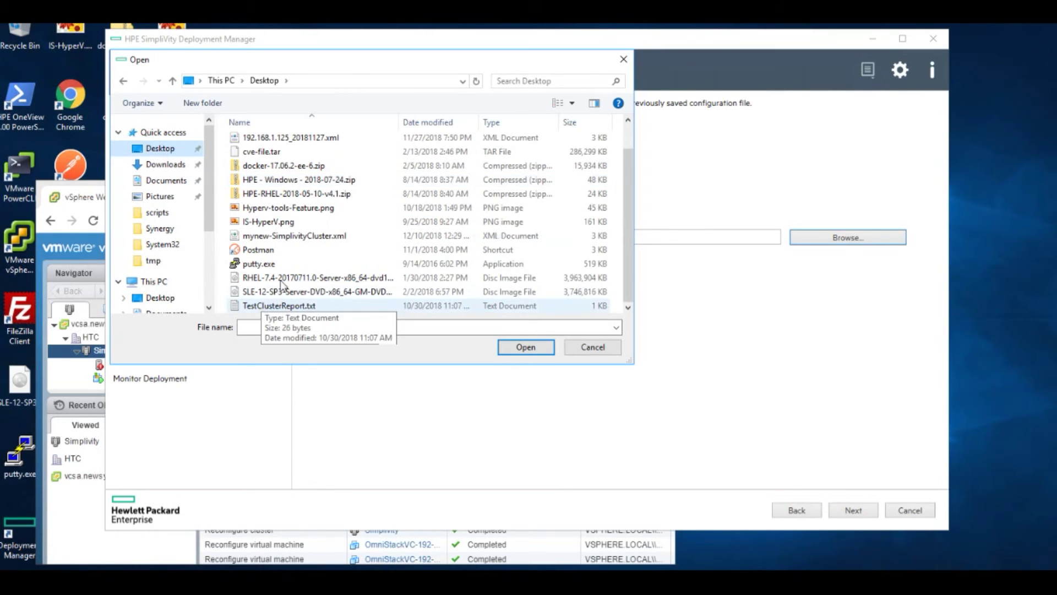
left_click(299, 241)
double_click(299, 241)
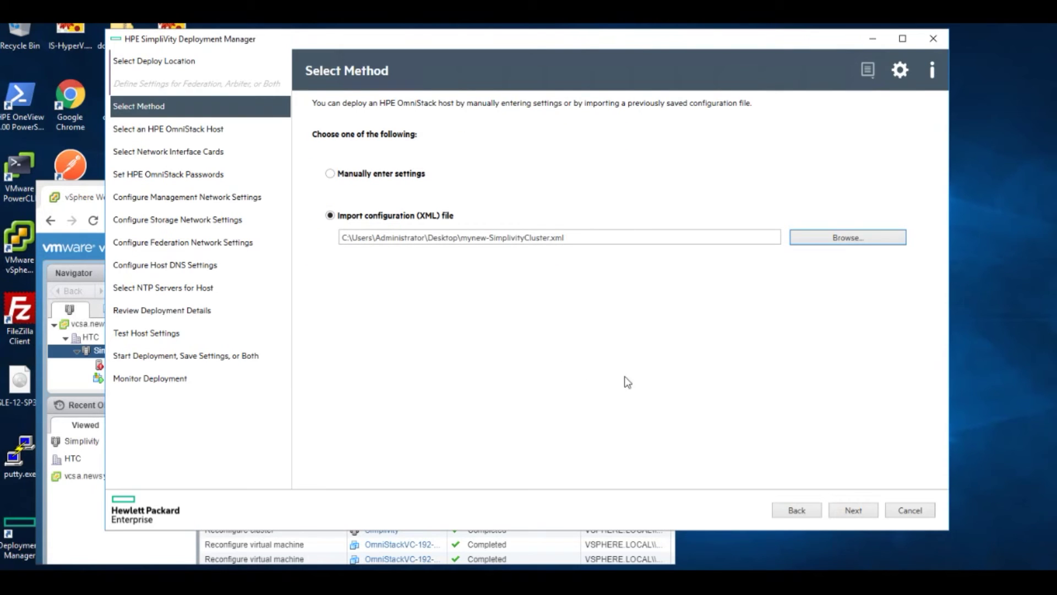
left_click(854, 510)
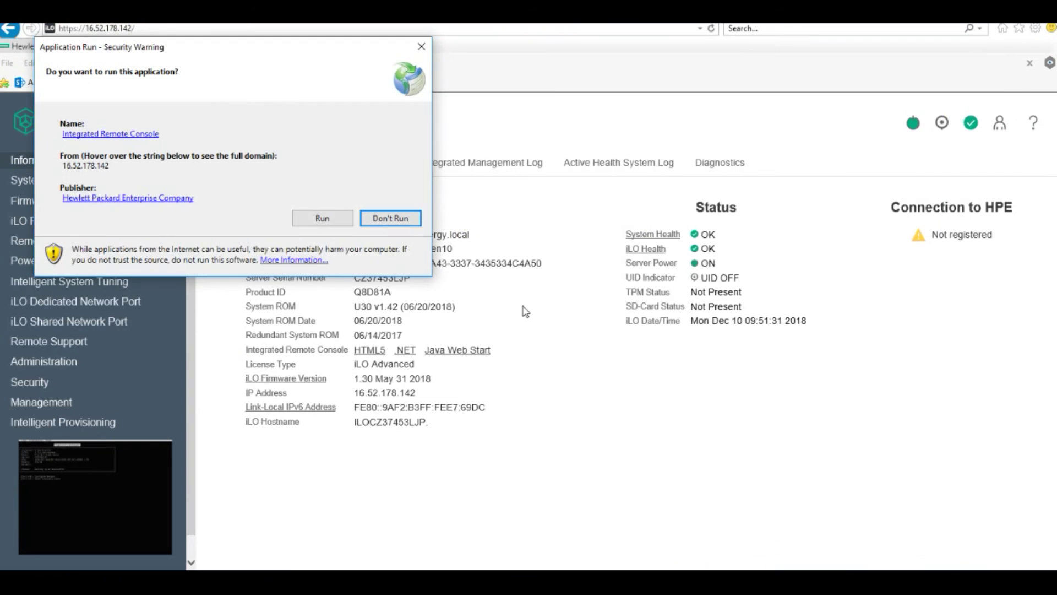
In the iLO remote console of s-esxi-02, give eth0 the static IP address 192.168.1.120 with netmask 255.255.255.0 in the SimpliVity Installer
left_click(317, 217)
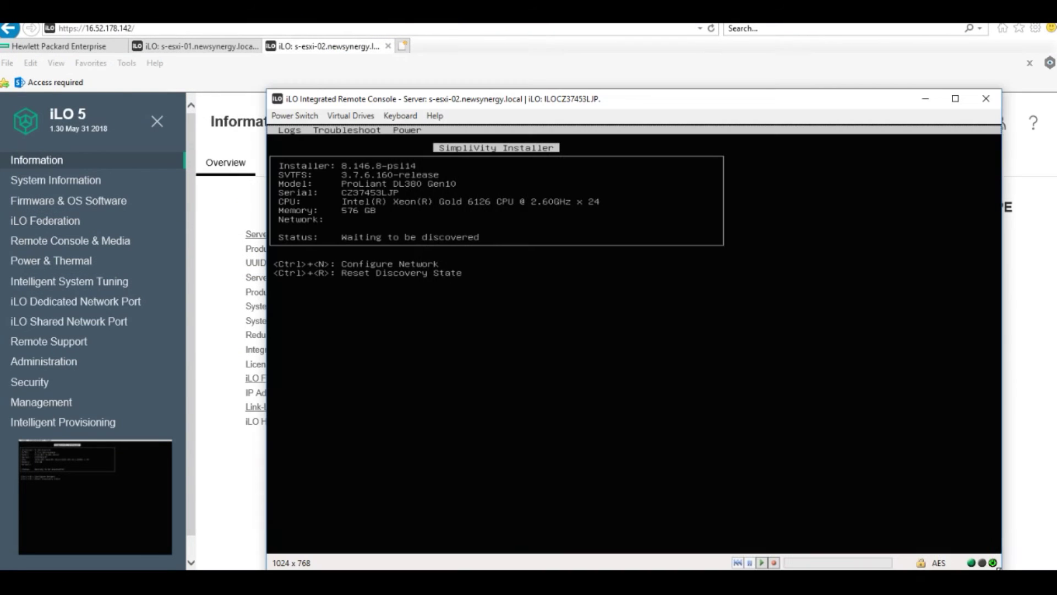
key("ctrl+n")
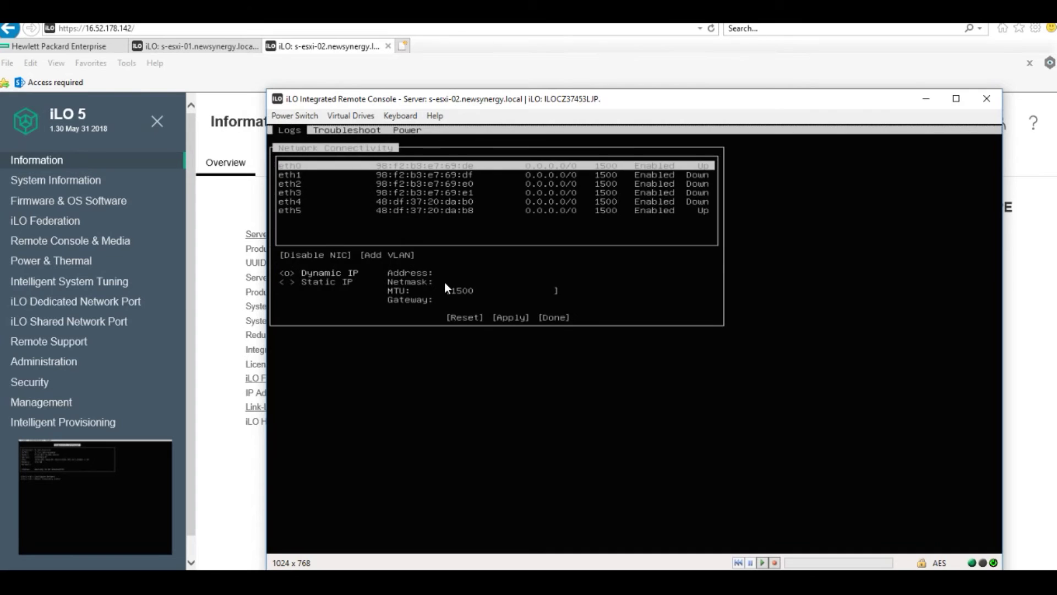
key("Tab")
key("Tab")
key("Tab")
key("Down")
key("Tab")
type("192.168.1.120")
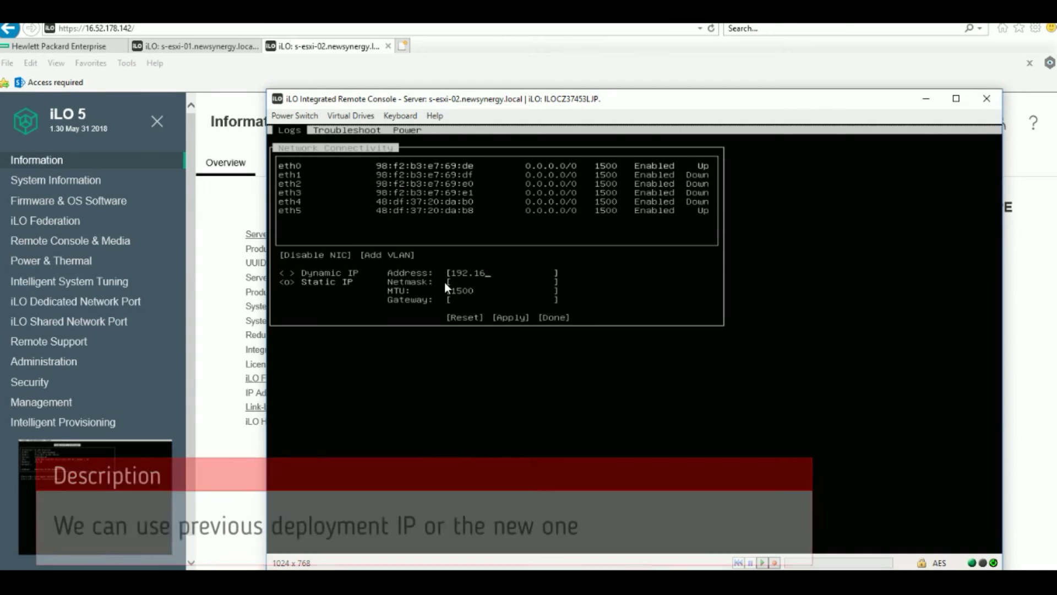
left_click(445, 282)
type("255.255.255.0")
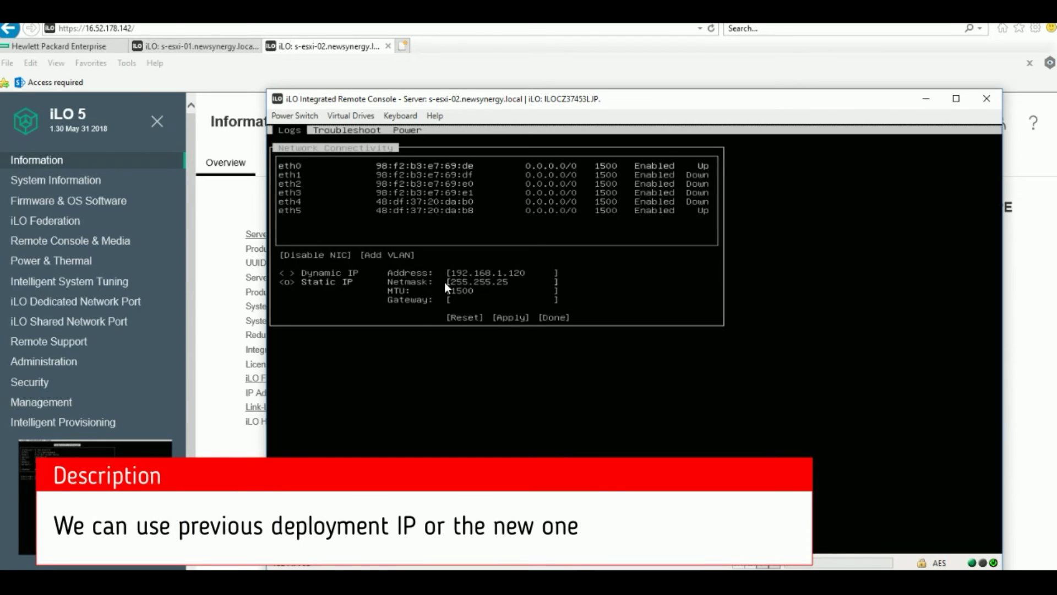
Apply the static eth0 settings with the gateway left empty and finish the installer's network configuration
key("Tab")
key("Tab")
key("Tab")
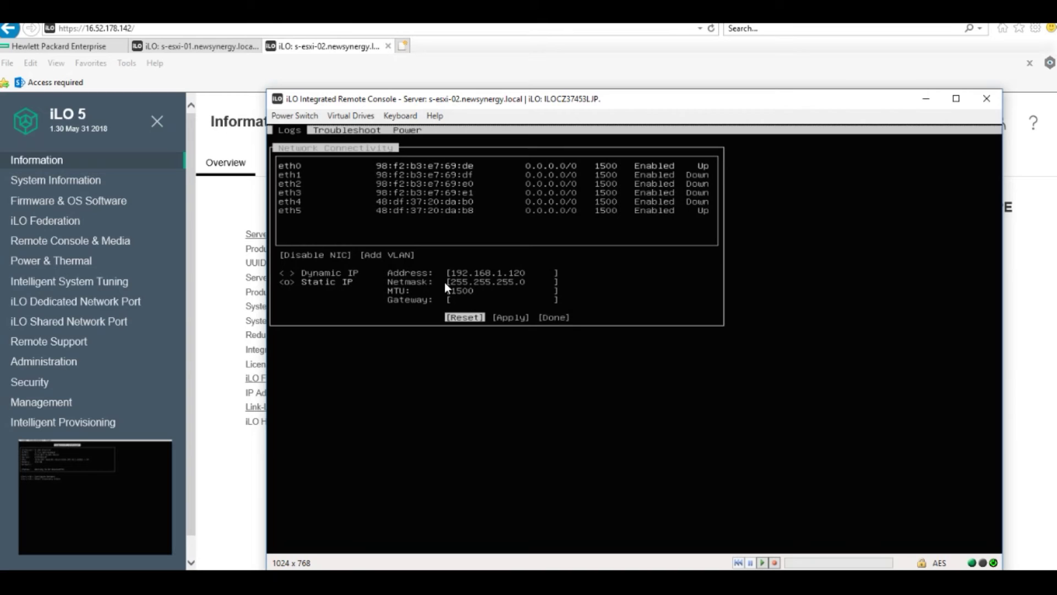
key("Tab")
key("Return")
key("Tab")
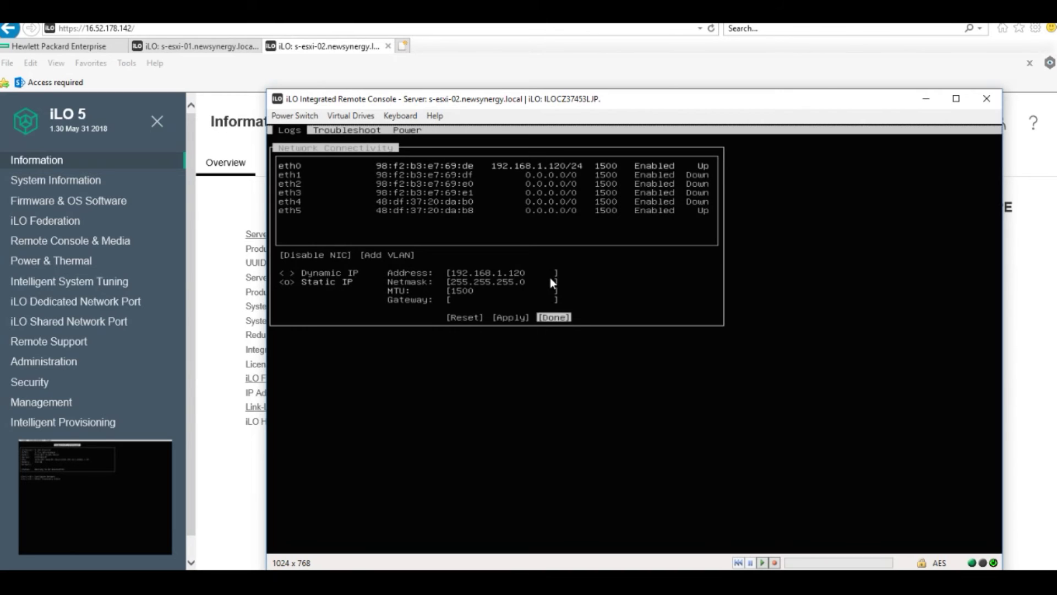
key("Return")
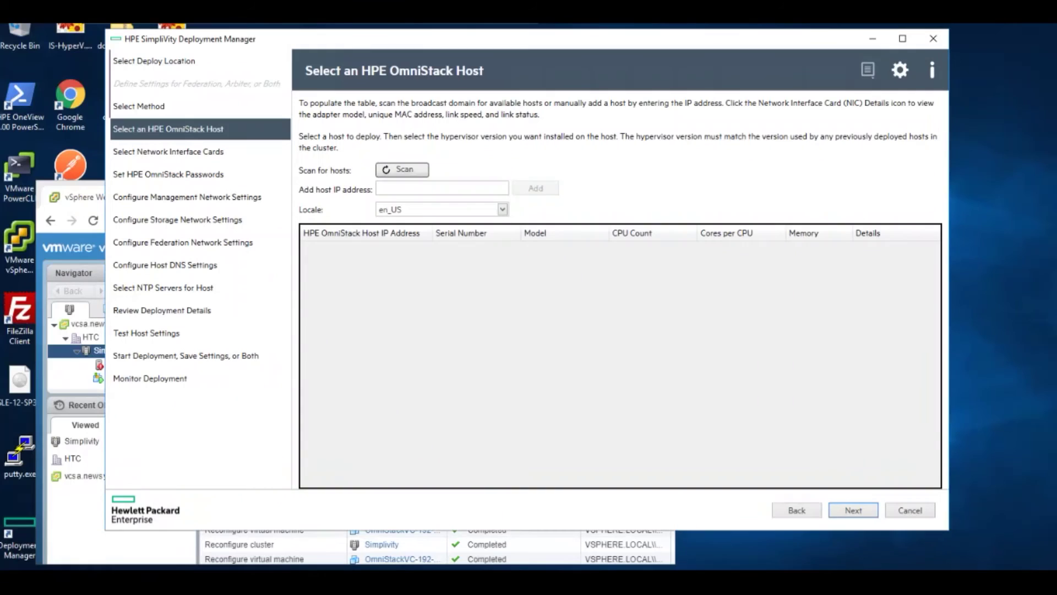
In Deployment Manager, add the OmniStack host at 192.168.1.120 and continue with it as the host to deploy
left_click(427, 191)
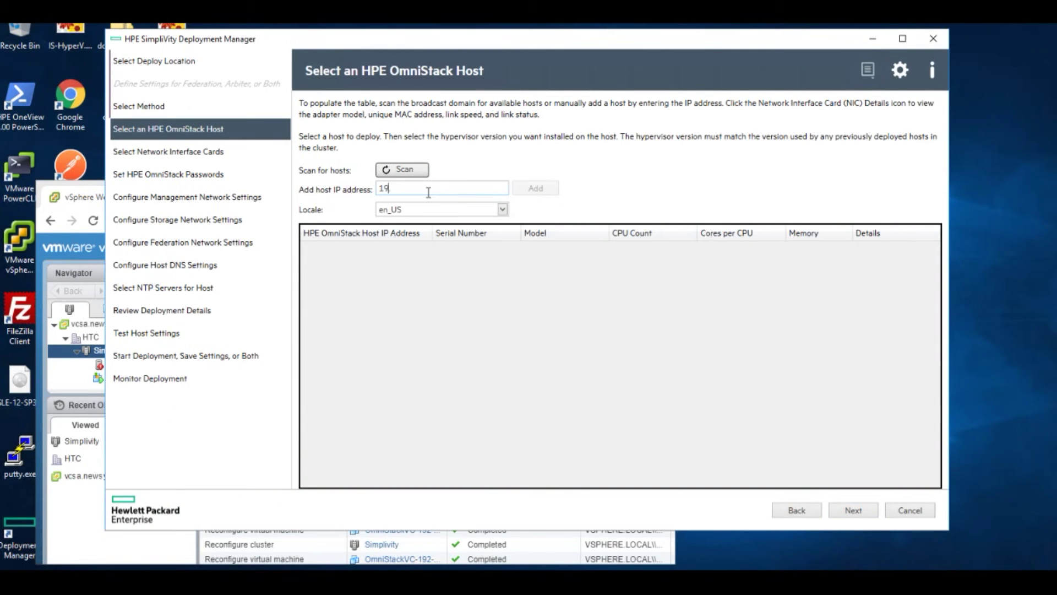
type("192.168.1.120")
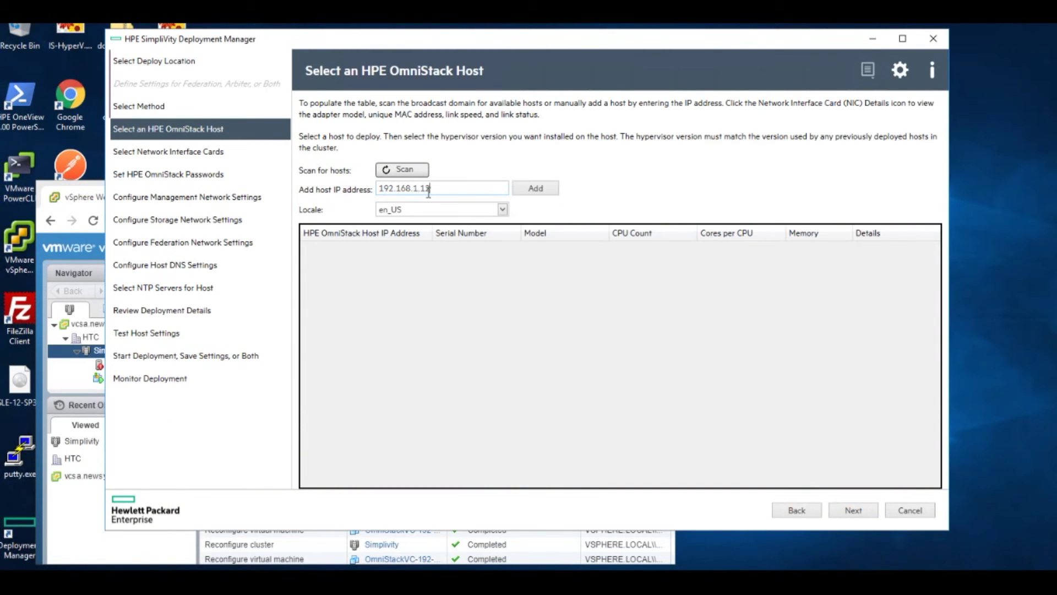
left_click(533, 190)
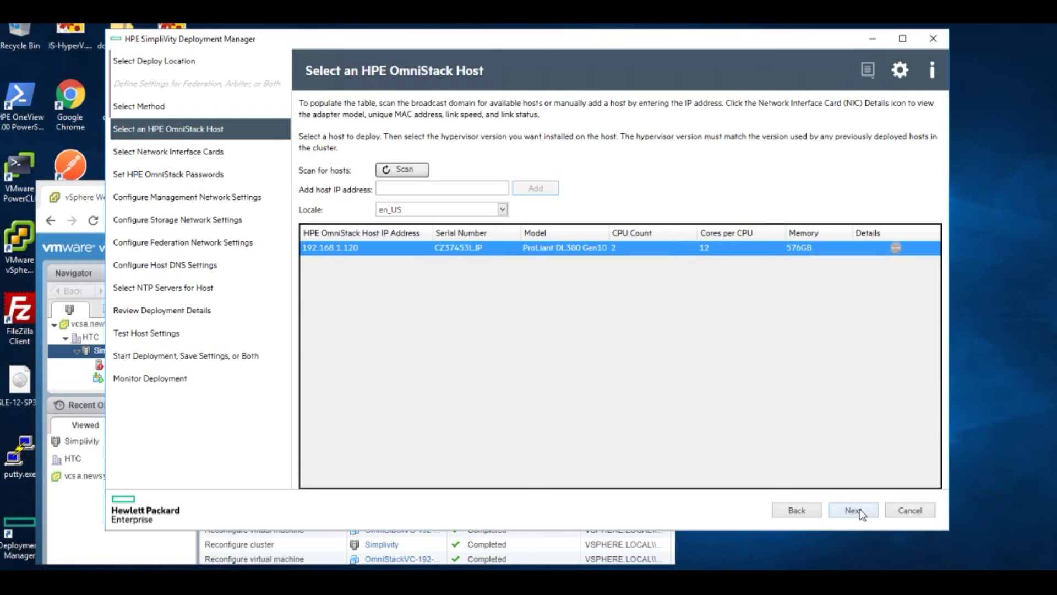
left_click(854, 510)
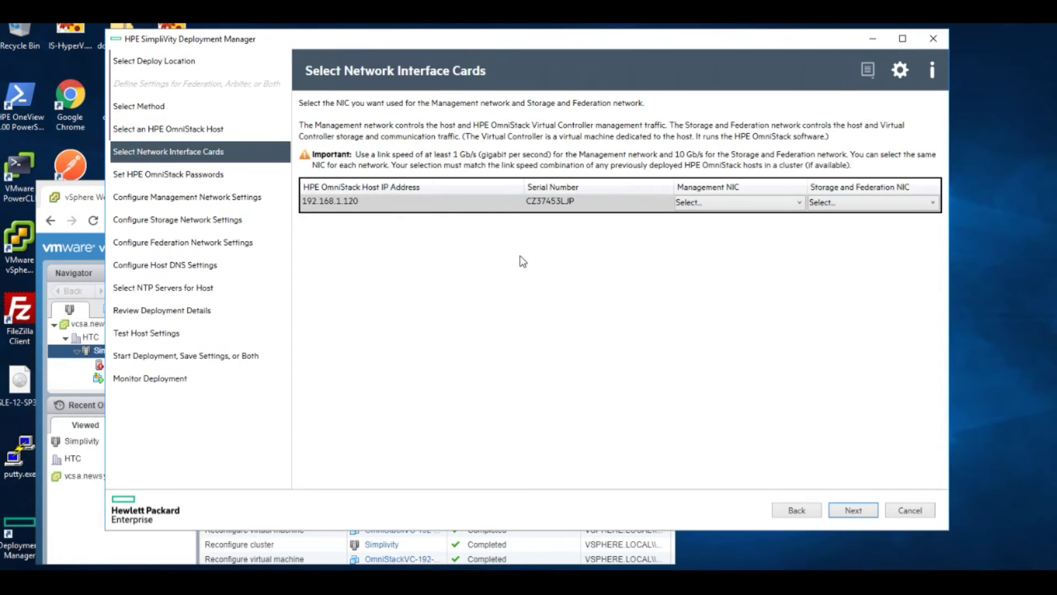
Assign eth0 as the Management NIC and eth5 as the Storage and Federation NIC, keeping the imported OmniStack password settings
left_click(720, 203)
left_click(691, 263)
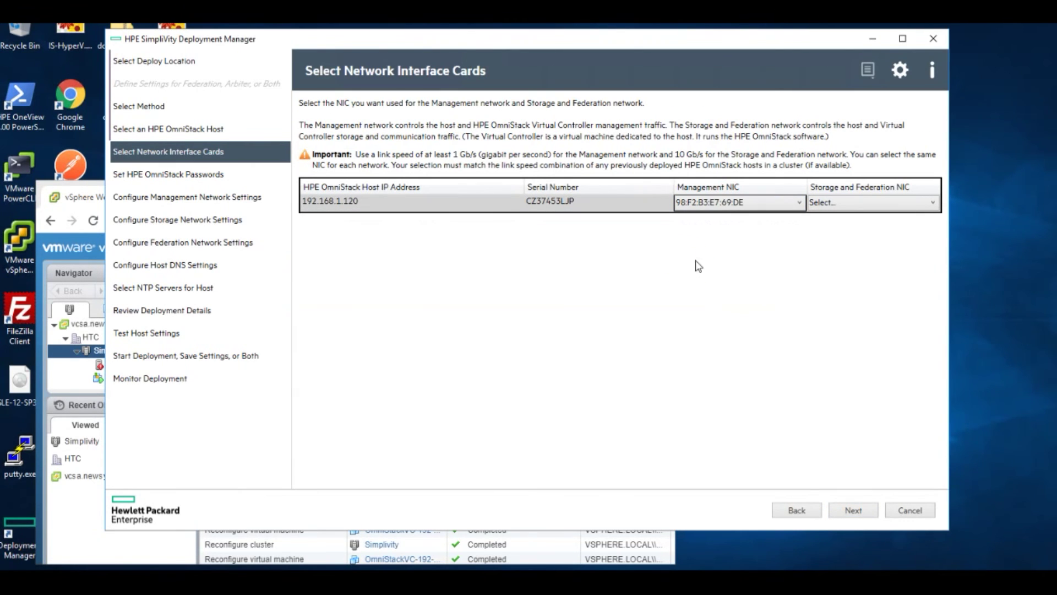
left_click(837, 202)
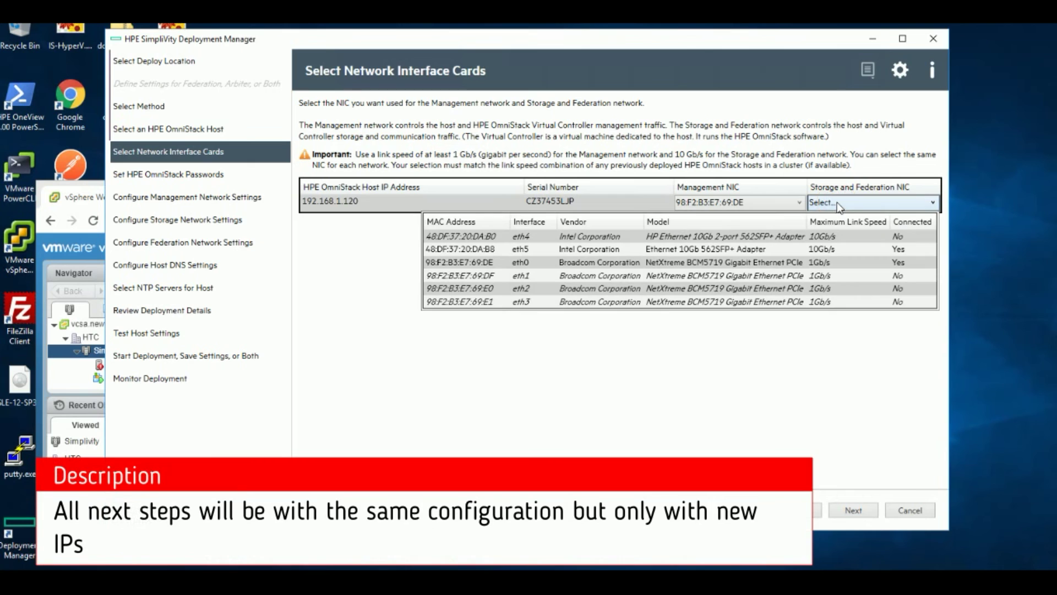
left_click(810, 246)
left_click(847, 509)
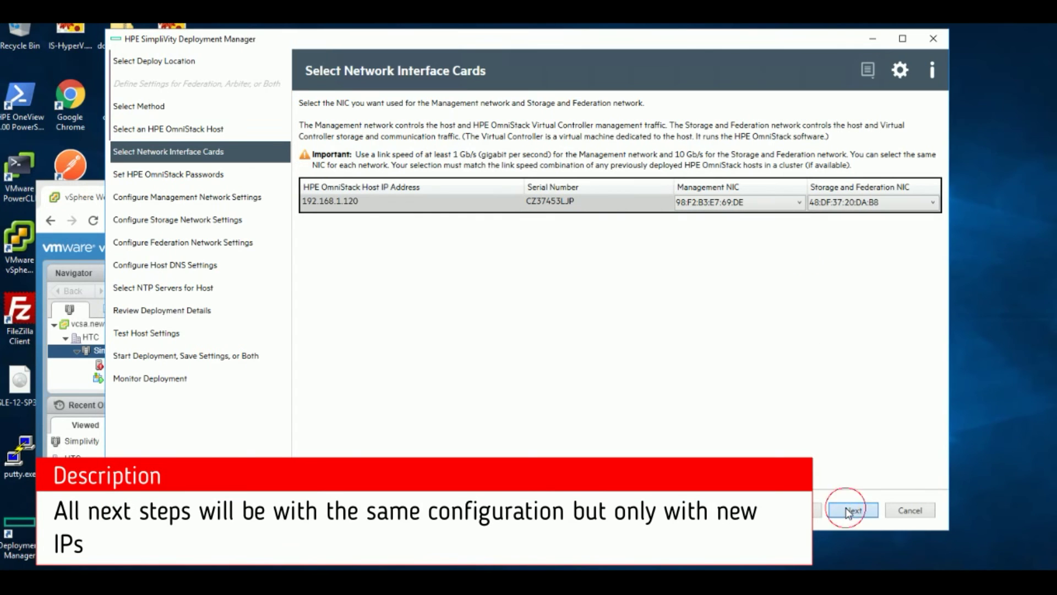
left_click(850, 509)
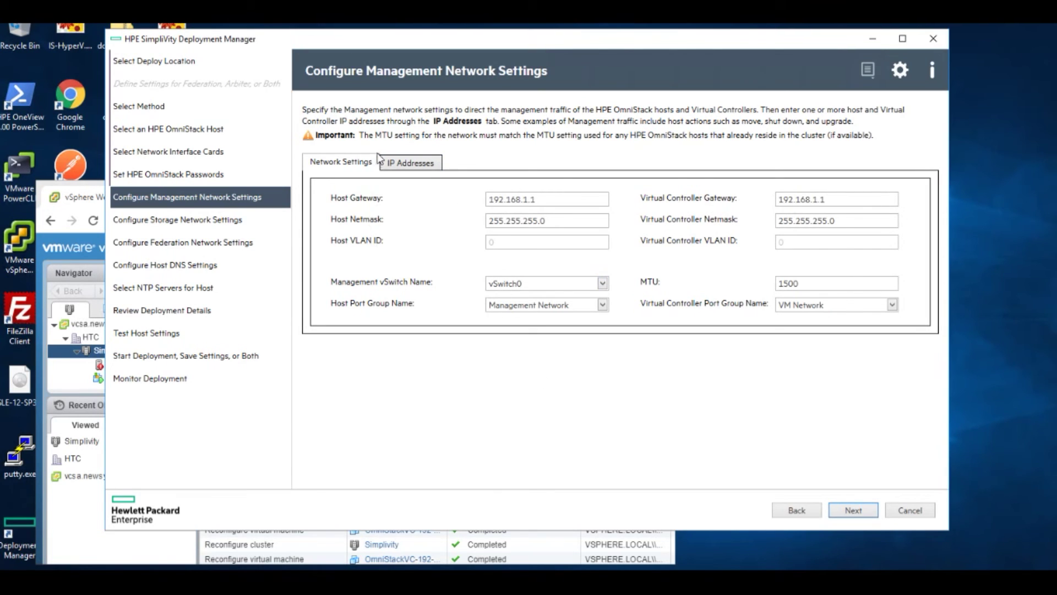
Set the Management network host IP address to 192.168.1.139 and the Virtual Controller IP address to 192.168.1.140
left_click(405, 164)
key("End")
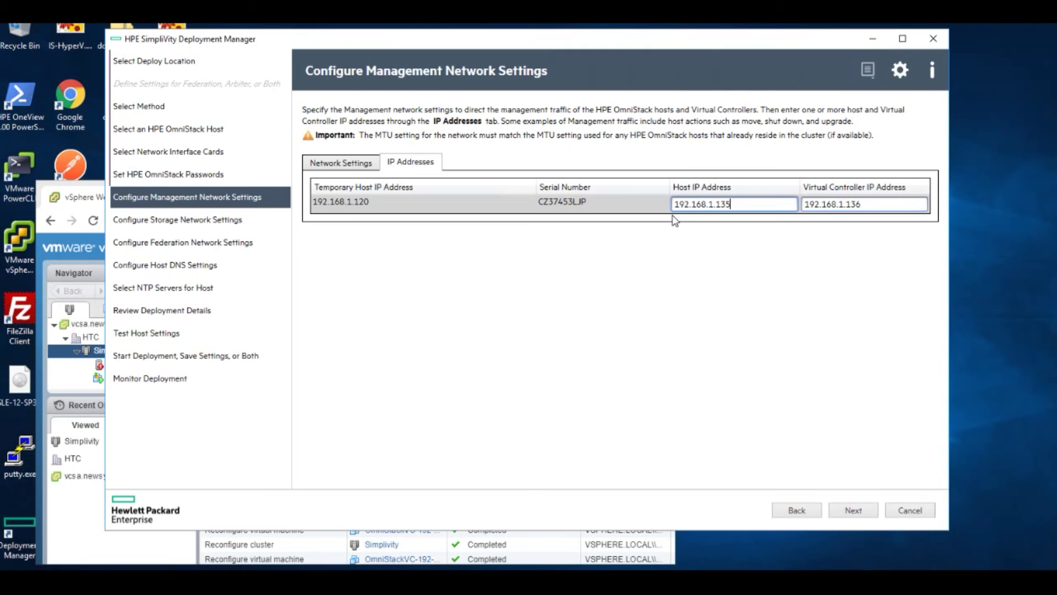
key("Tab")
key("End")
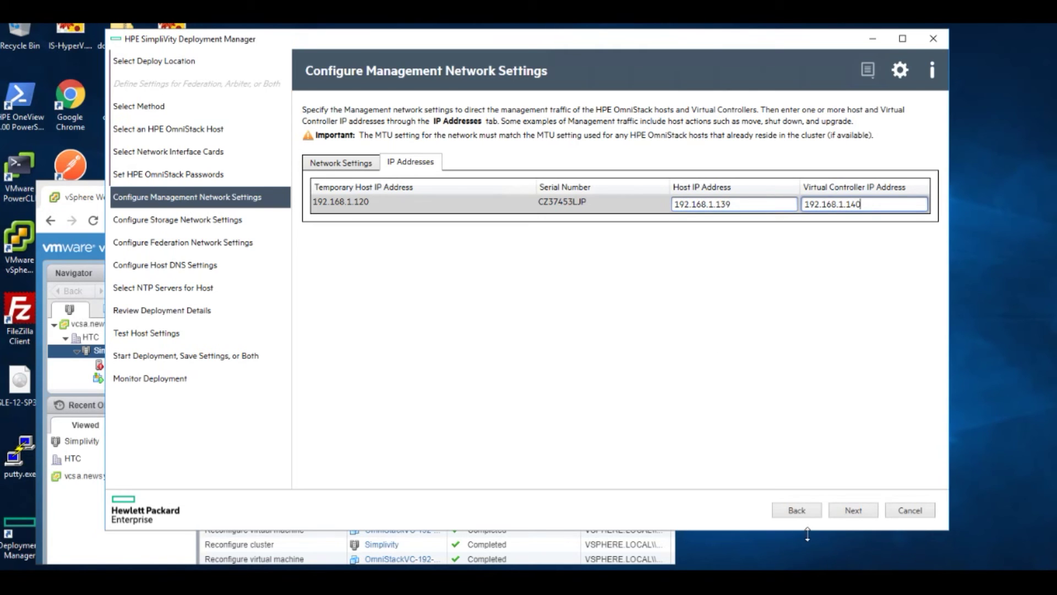
left_click(858, 511)
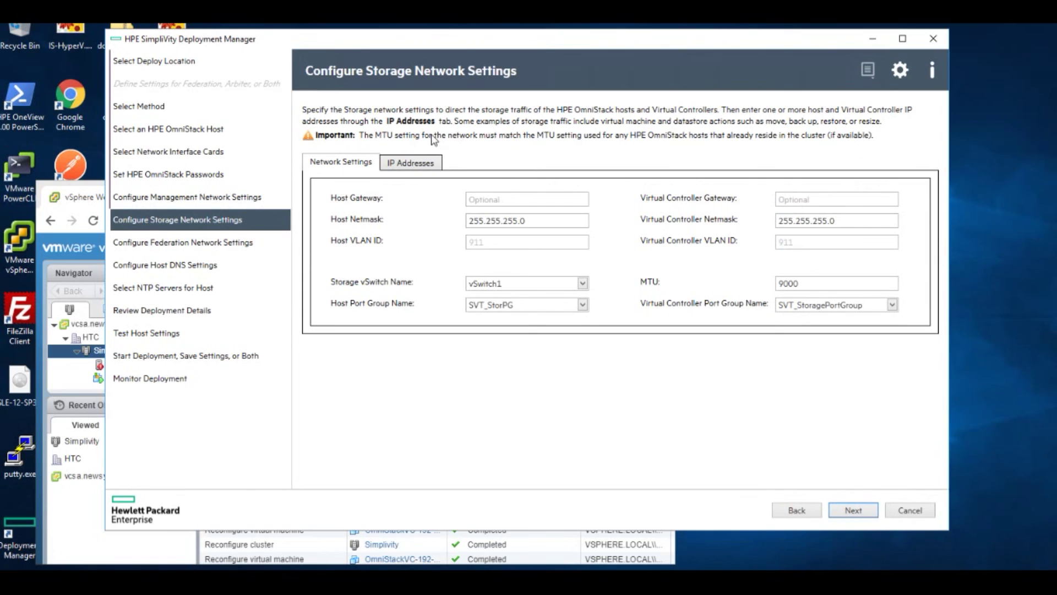
Set the Storage network host IP address to 10.10.11.39 and enter a new Virtual Controller IP address in the 10.10.11 range
left_click(416, 163)
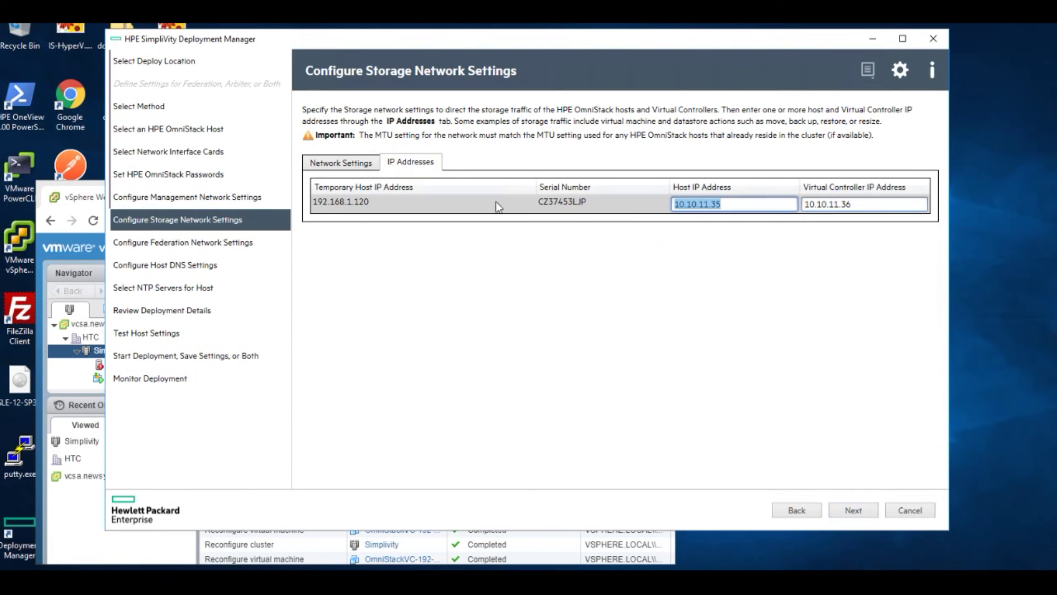
left_click(735, 205)
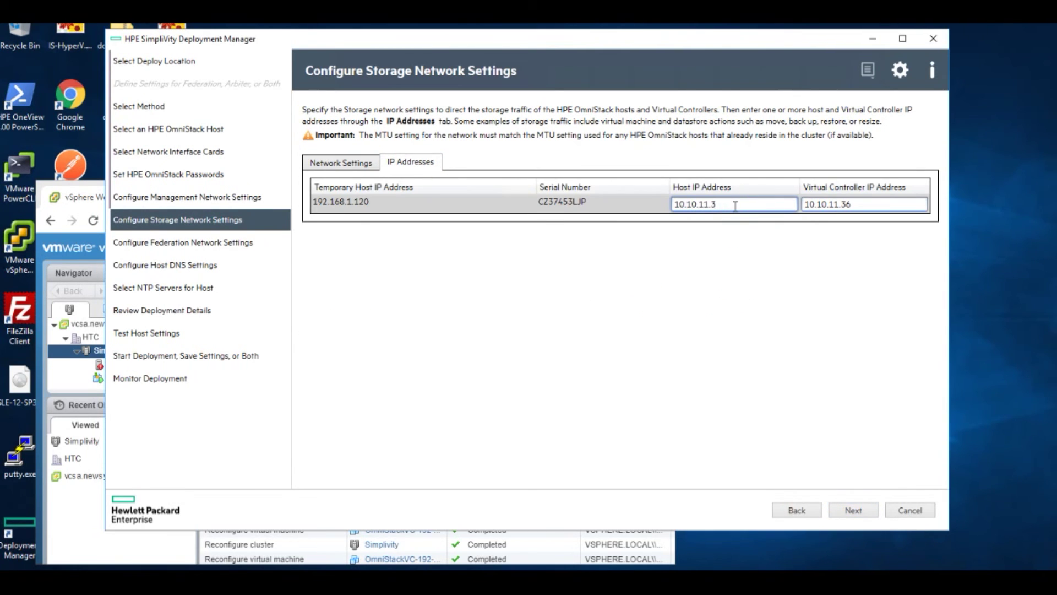
type("9")
key("Tab")
key("End")
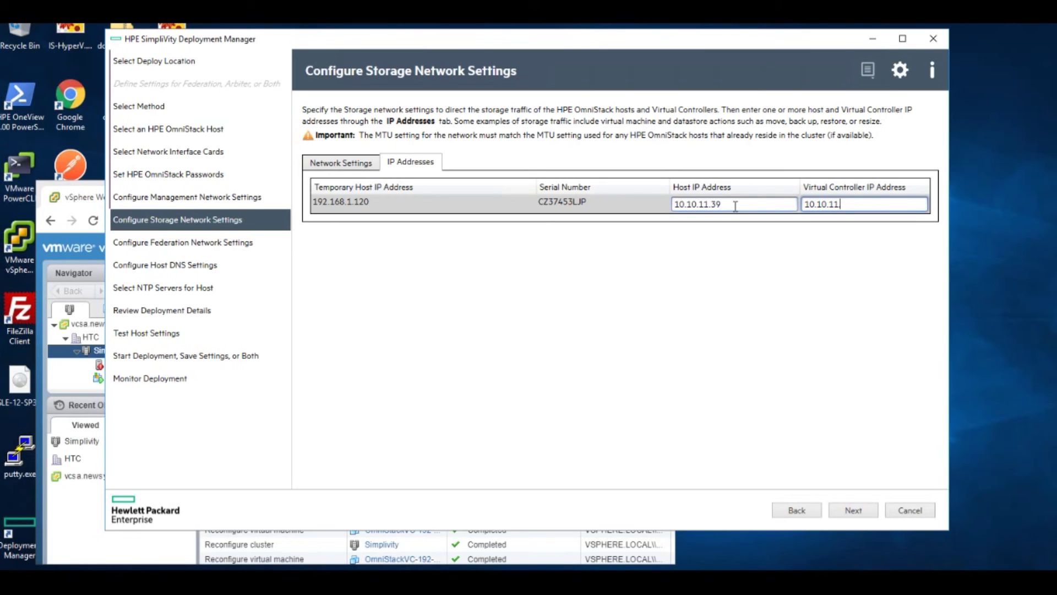
left_click(869, 512)
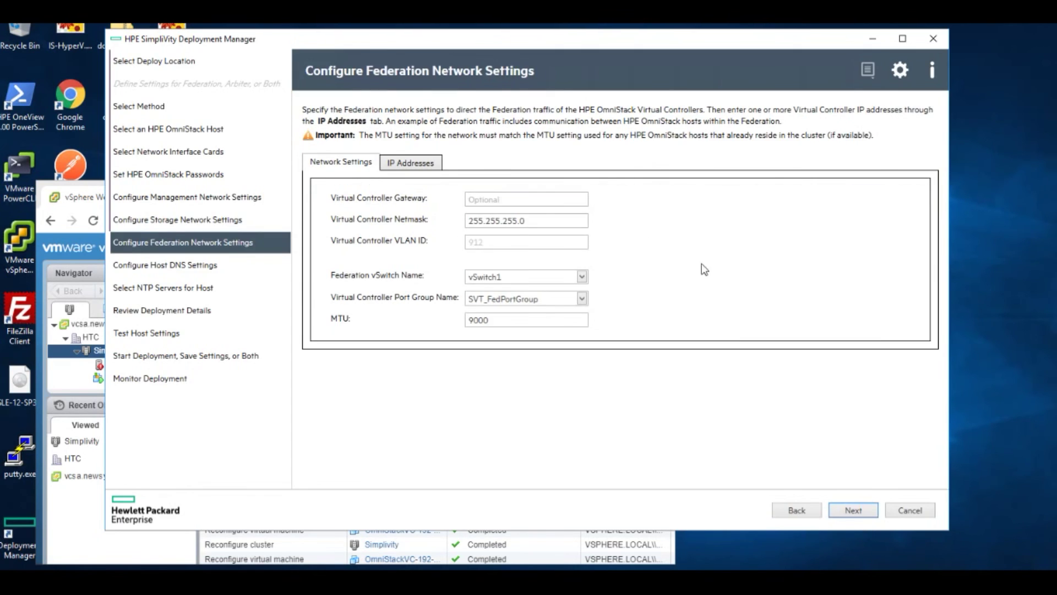
Enter a new Federation network Virtual Controller IP address in the 10.10.12 range, keeping the imported network settings
left_click(422, 164)
key("End")
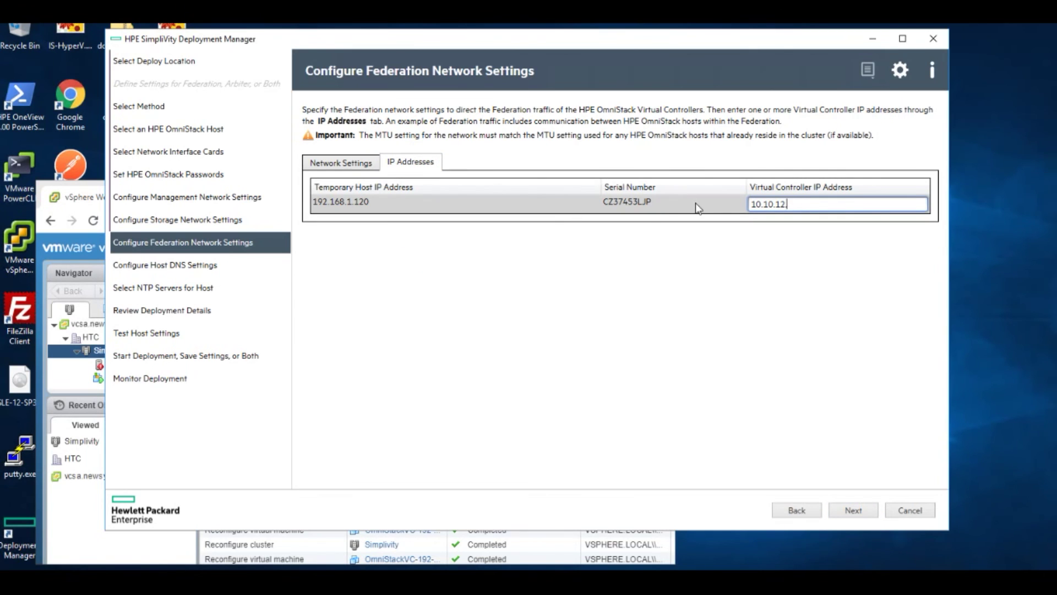
left_click(331, 163)
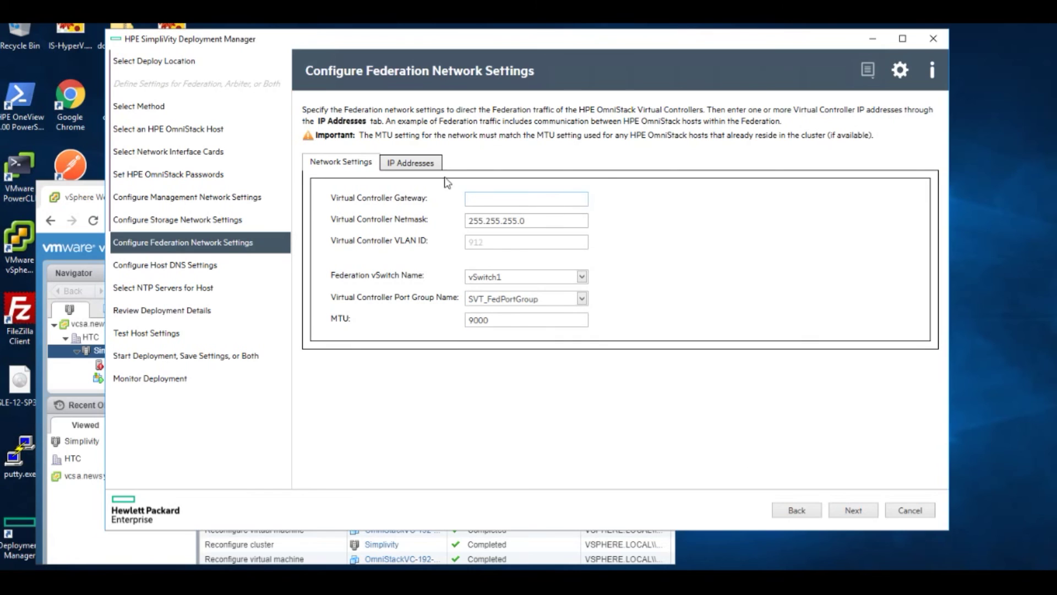
left_click(424, 163)
left_click(847, 510)
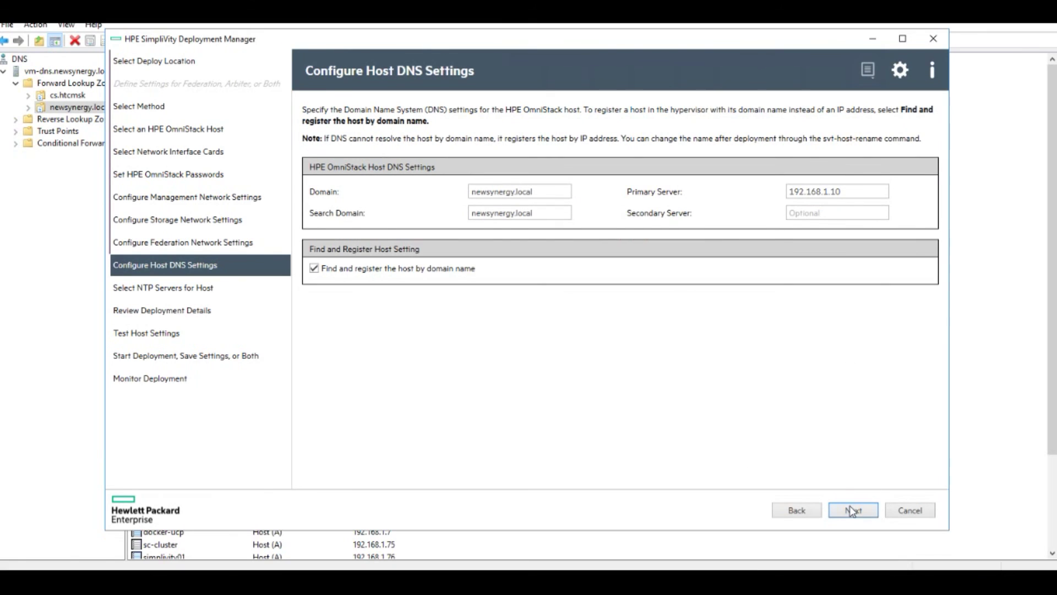
Accept the imported host DNS settings, NTP servers and deployment details without changes
left_click(852, 511)
left_click(852, 510)
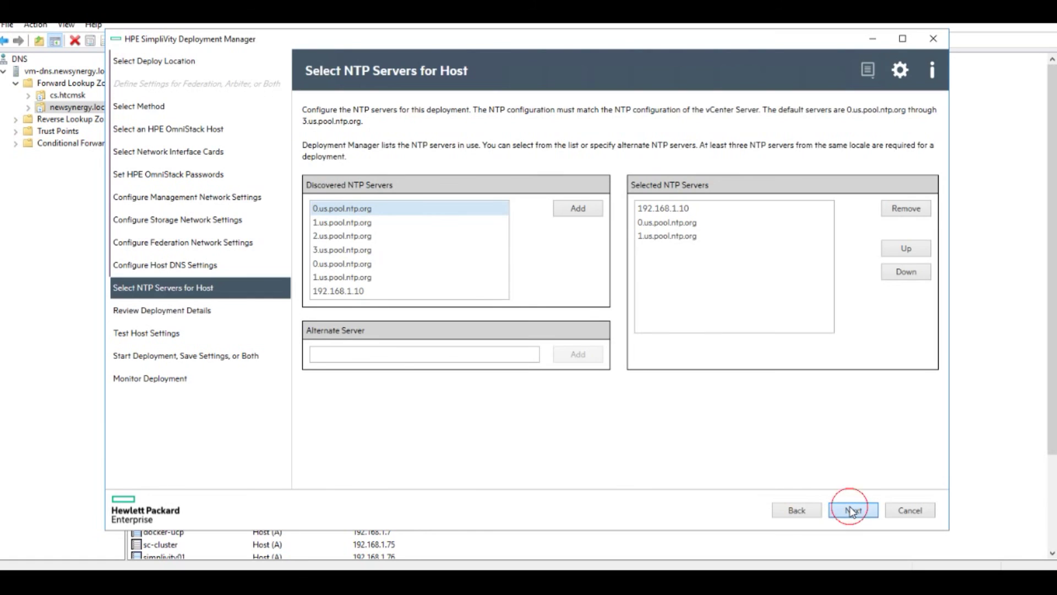
left_click(852, 511)
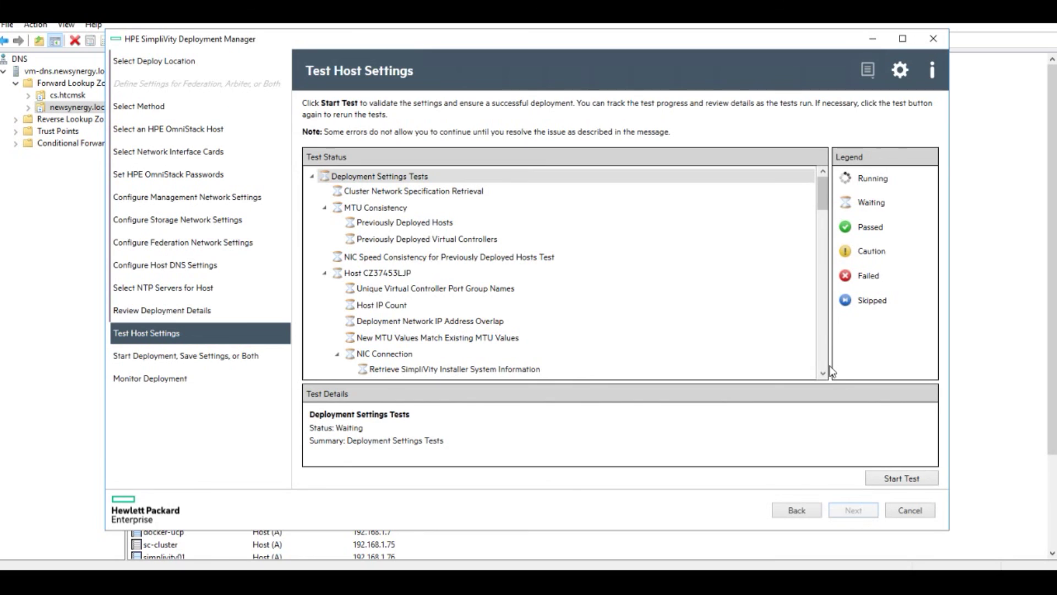
Run the host settings tests and examine the Virtual Controller Management network accessibility results
left_click(889, 479)
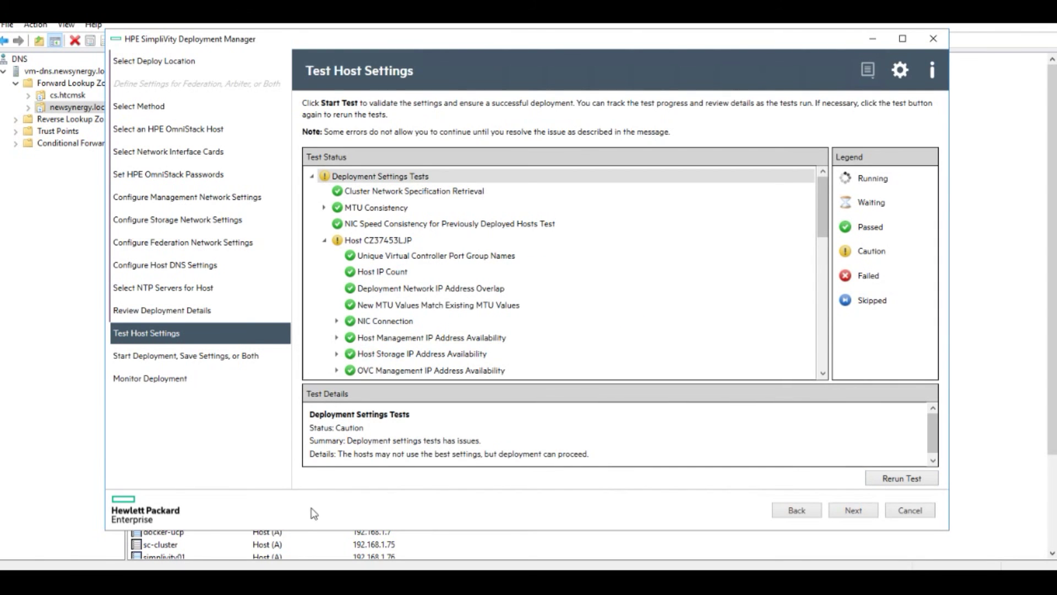
left_click_drag(824, 215, 824, 295)
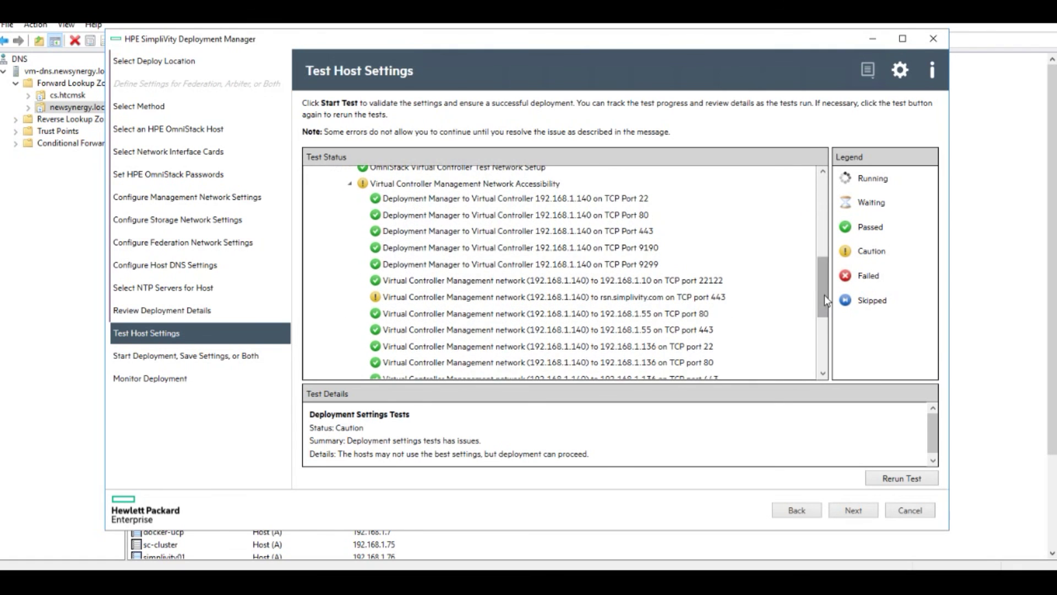
Start the host deployment without saving the settings in a configuration file, and clear the completed deployment from the monitoring list
left_click(710, 299)
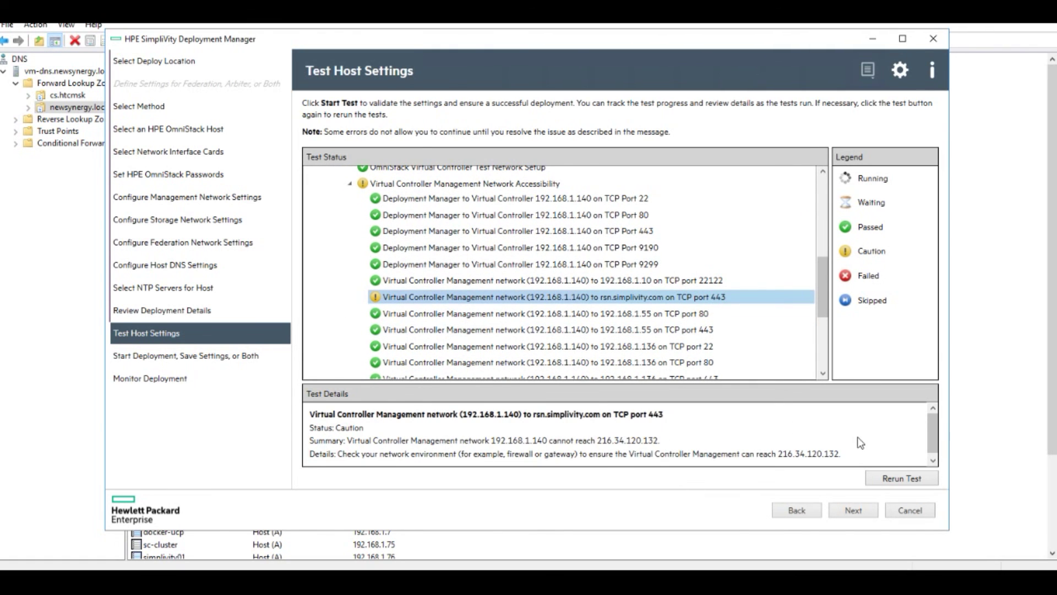
left_click(848, 510)
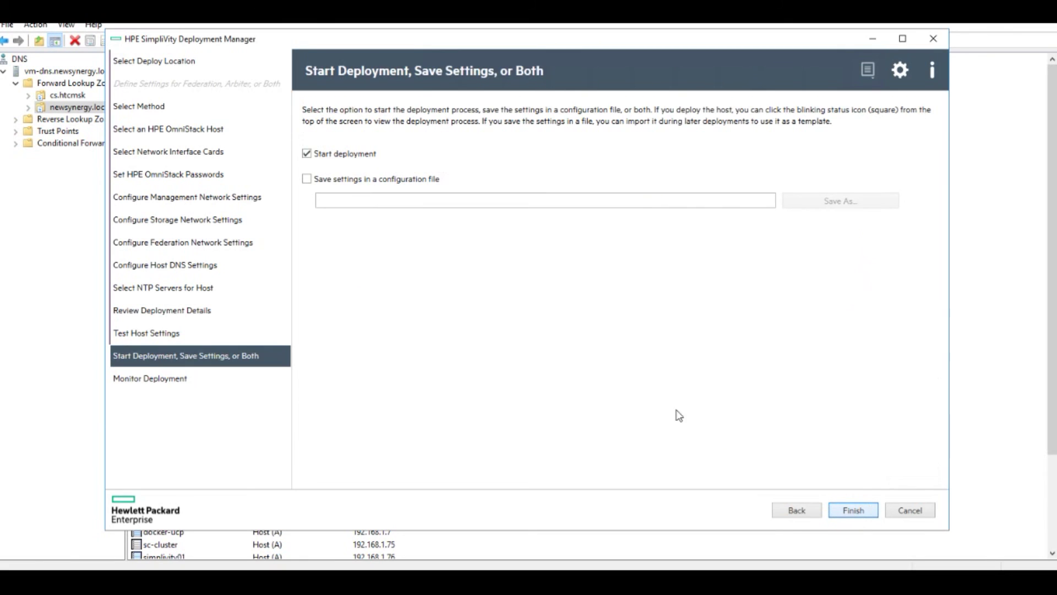
left_click(853, 510)
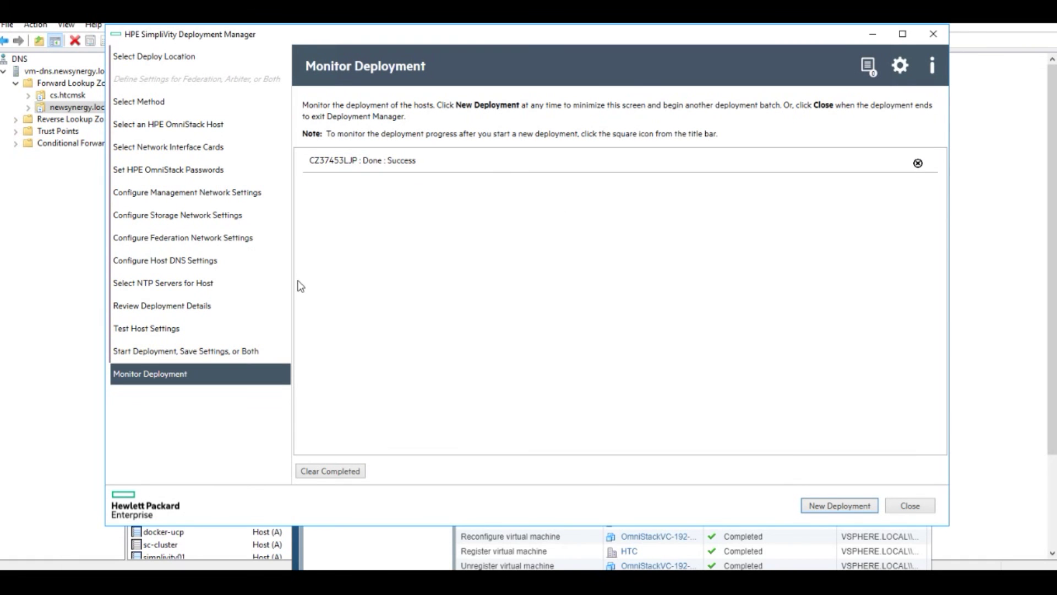
left_click(354, 474)
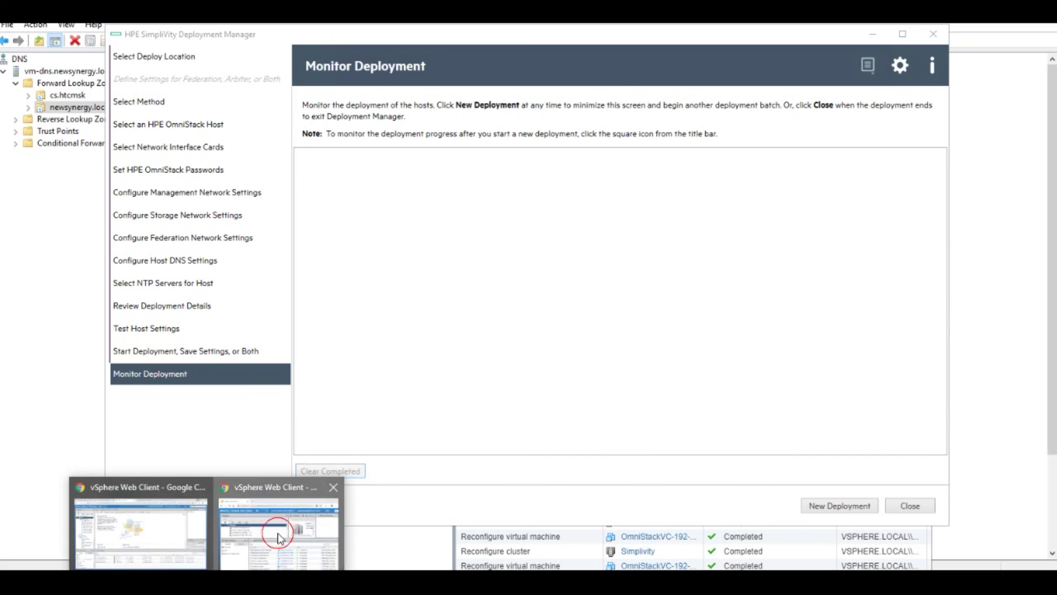
Switch to the vSphere Web Client, maximize its window and open the monitoring view of the Simplivity cluster
left_click(279, 538)
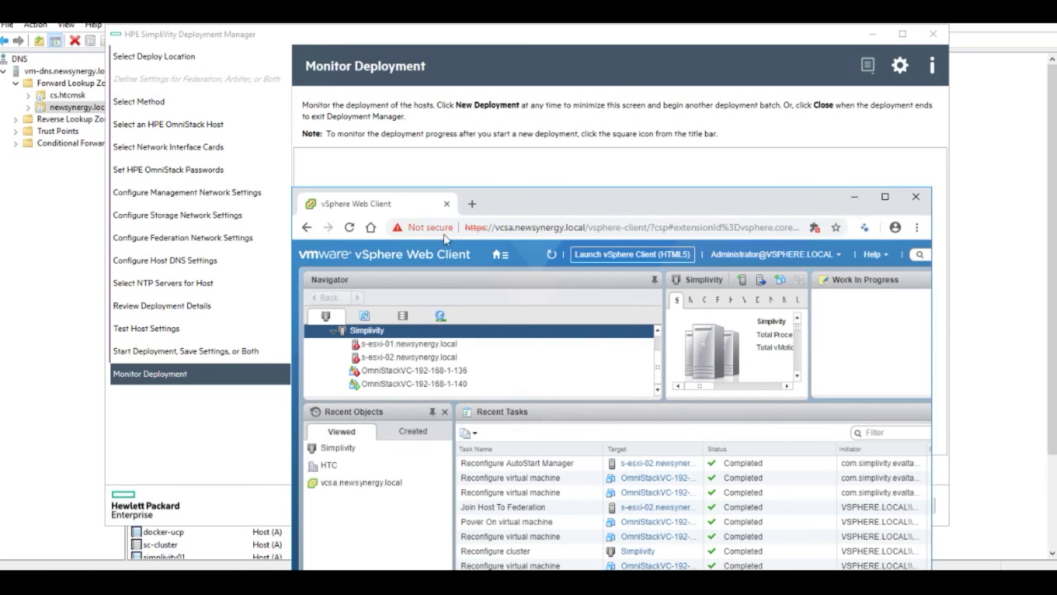
left_click(884, 197)
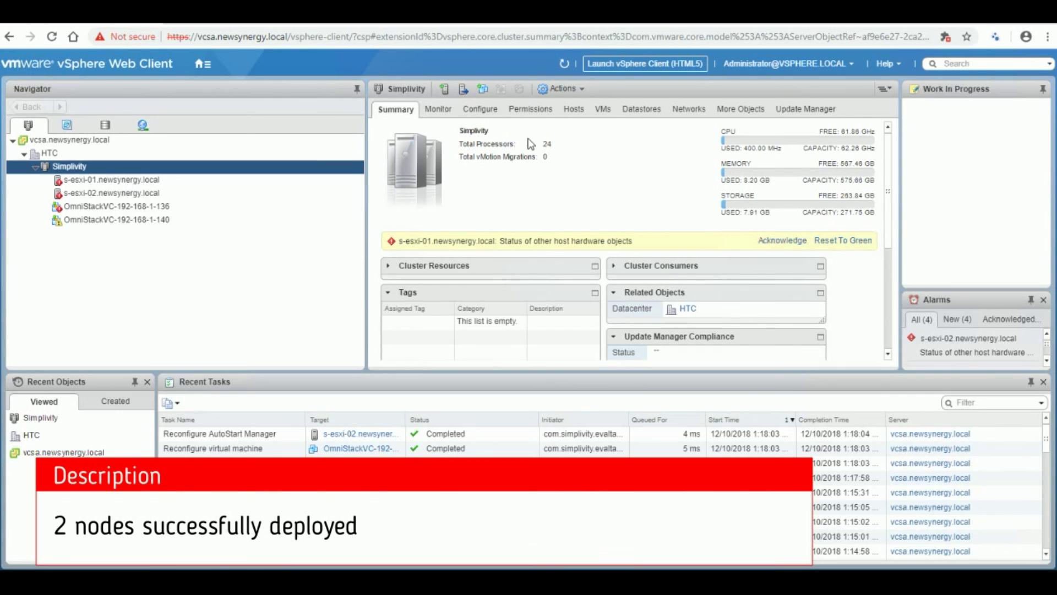
left_click(438, 109)
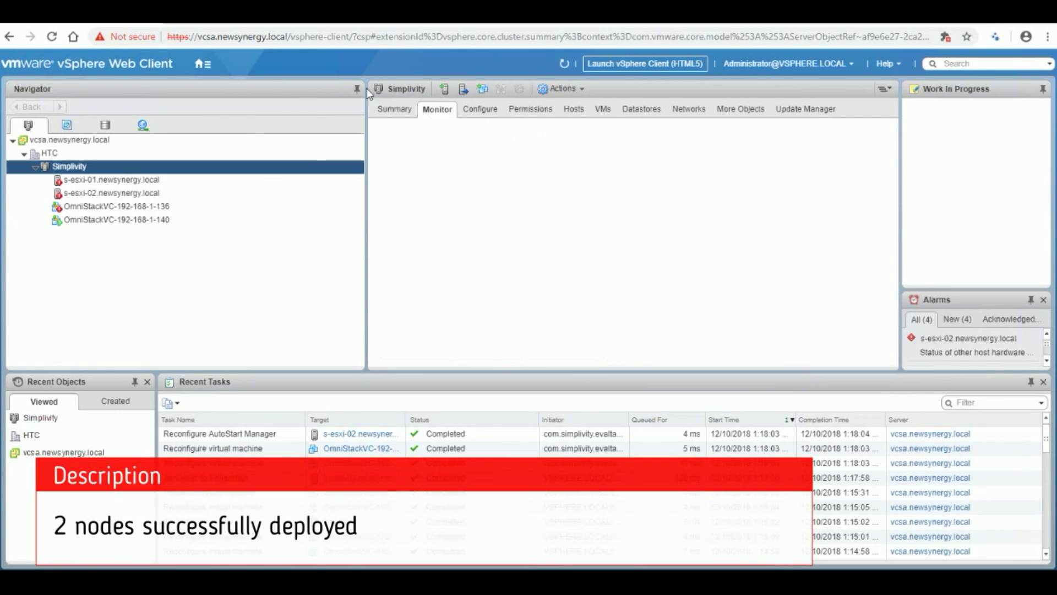